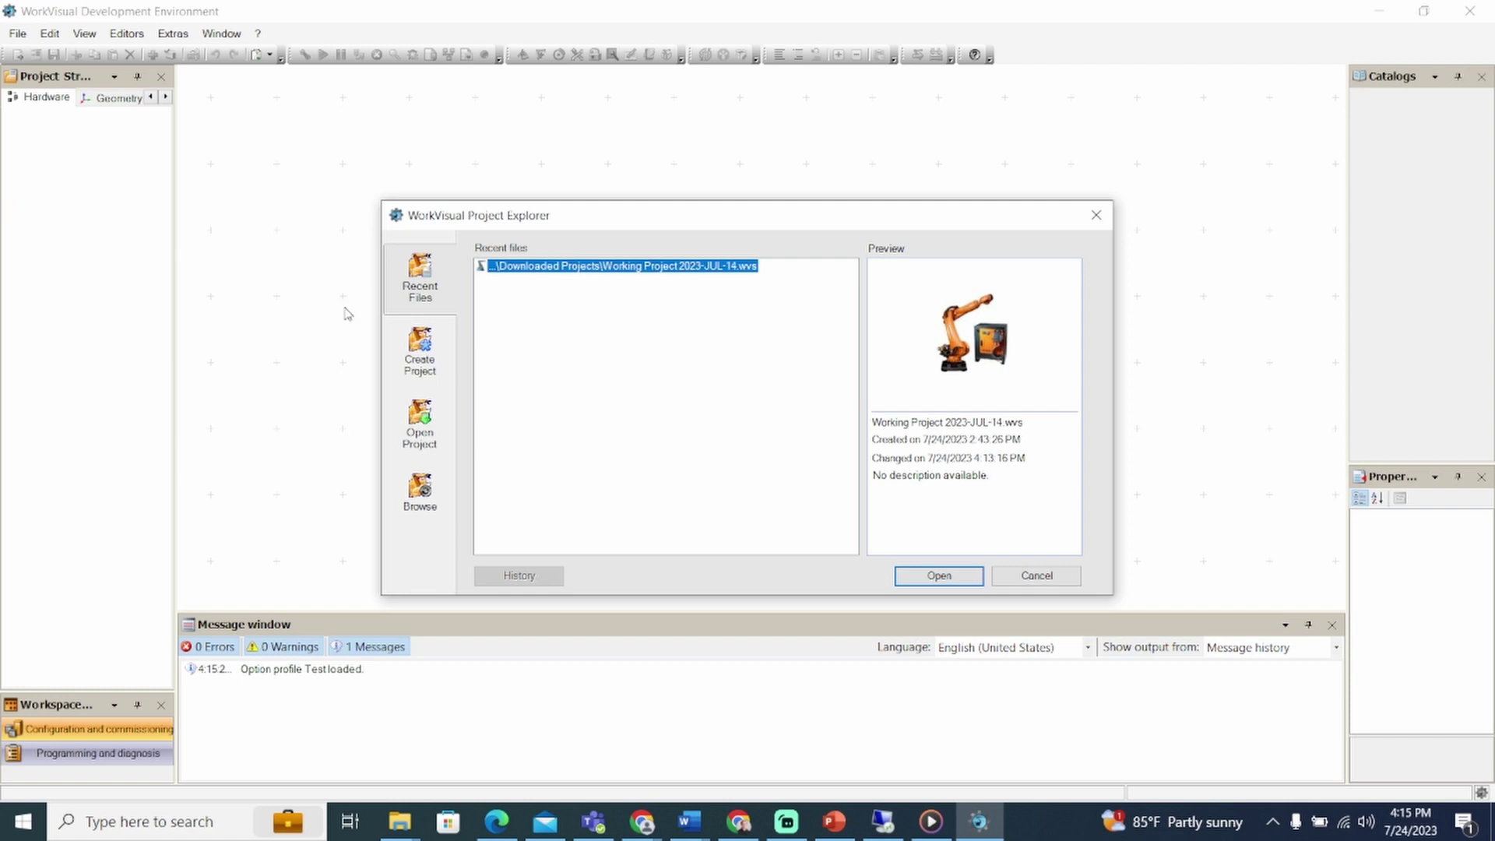
Step: Browse Cell > Controller 1 and open Working Project 2023-JUL-14 - V1.3.0 from the controller
left_click(428, 348)
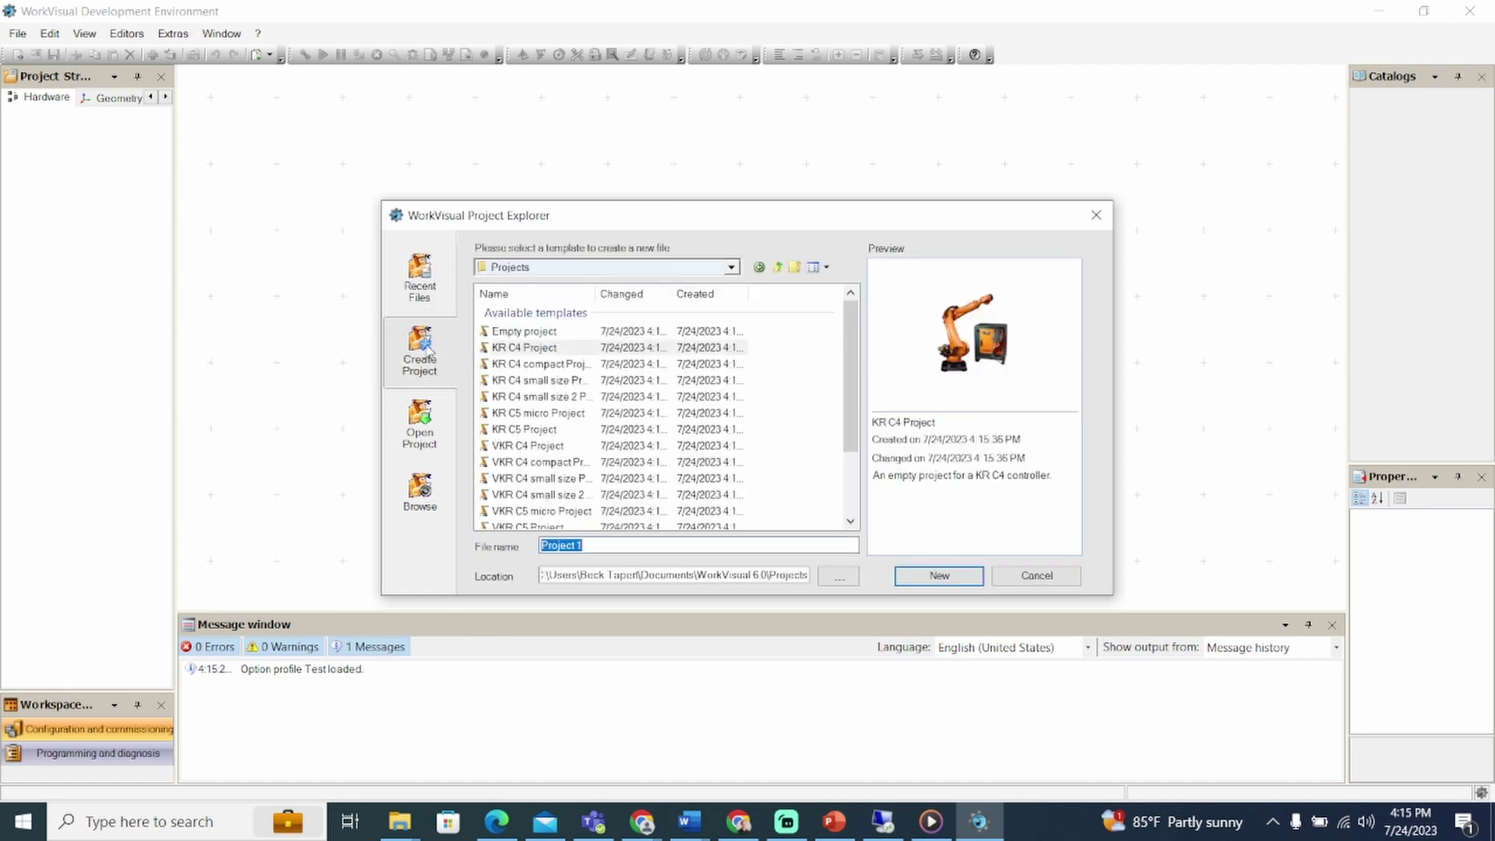
left_click(430, 434)
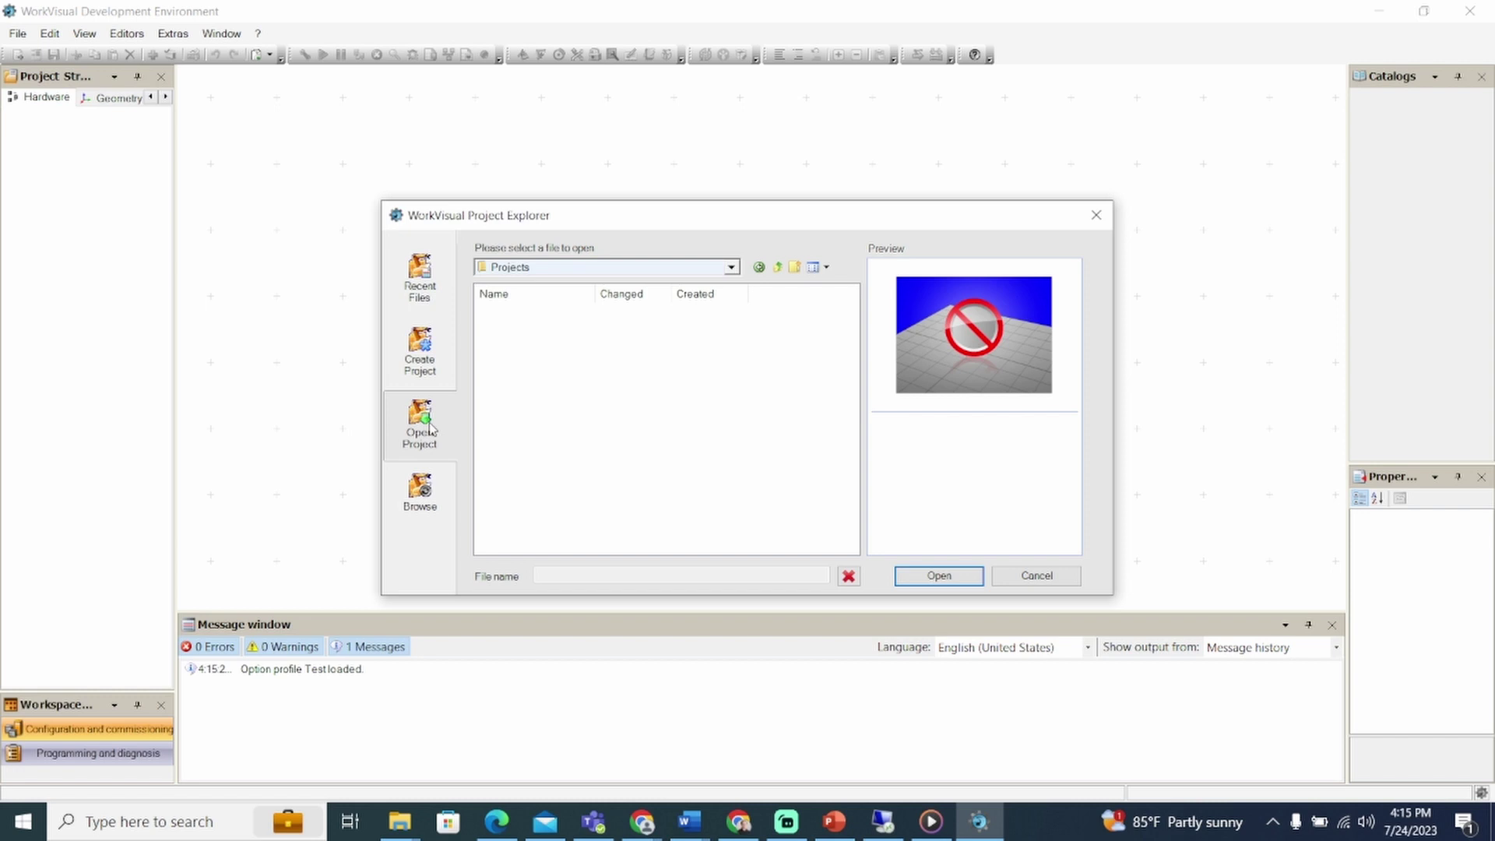
left_click(421, 493)
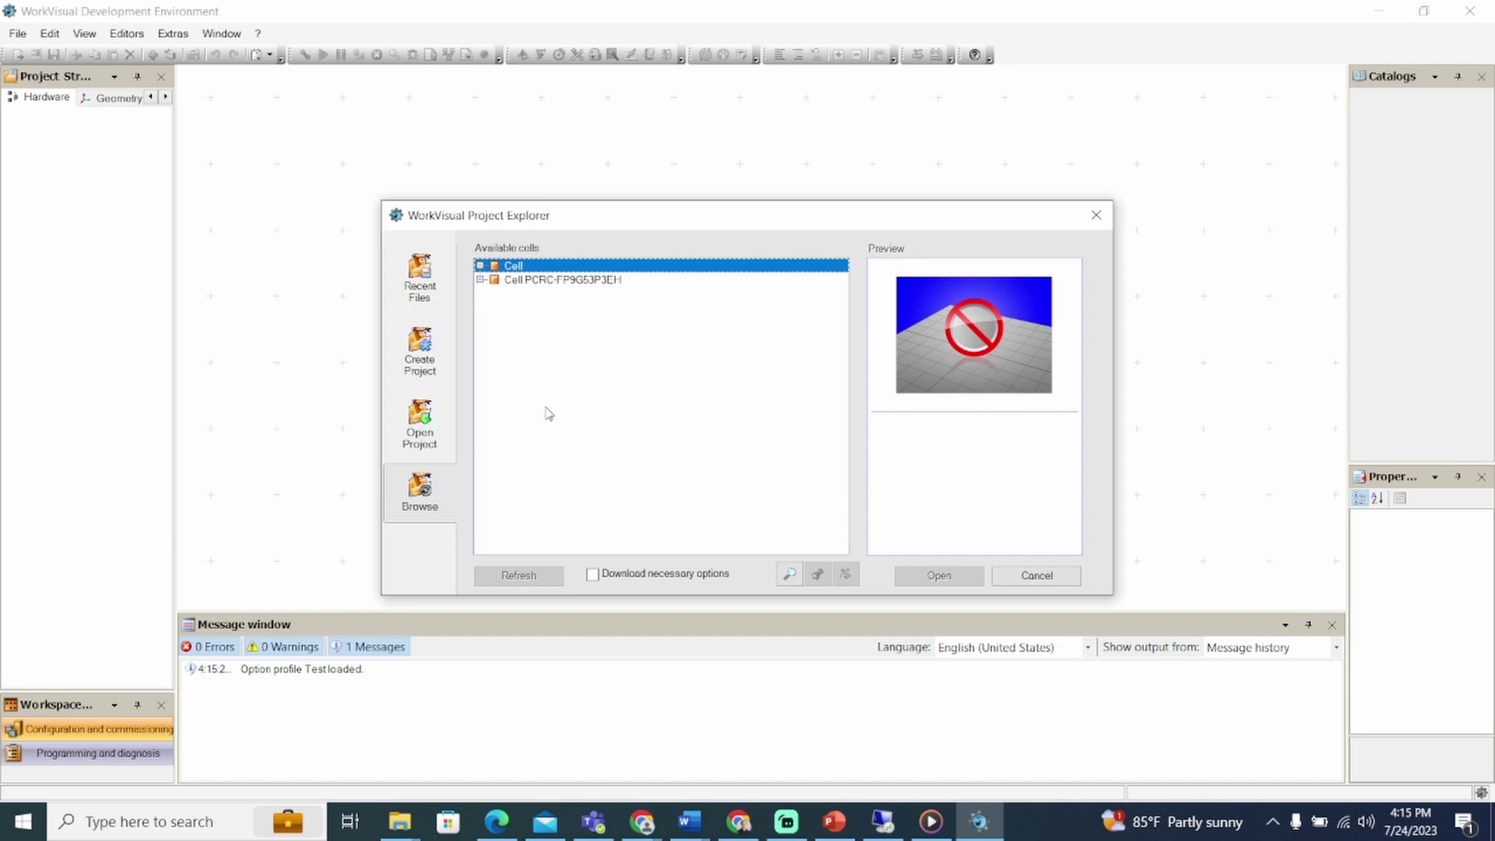
left_click(480, 266)
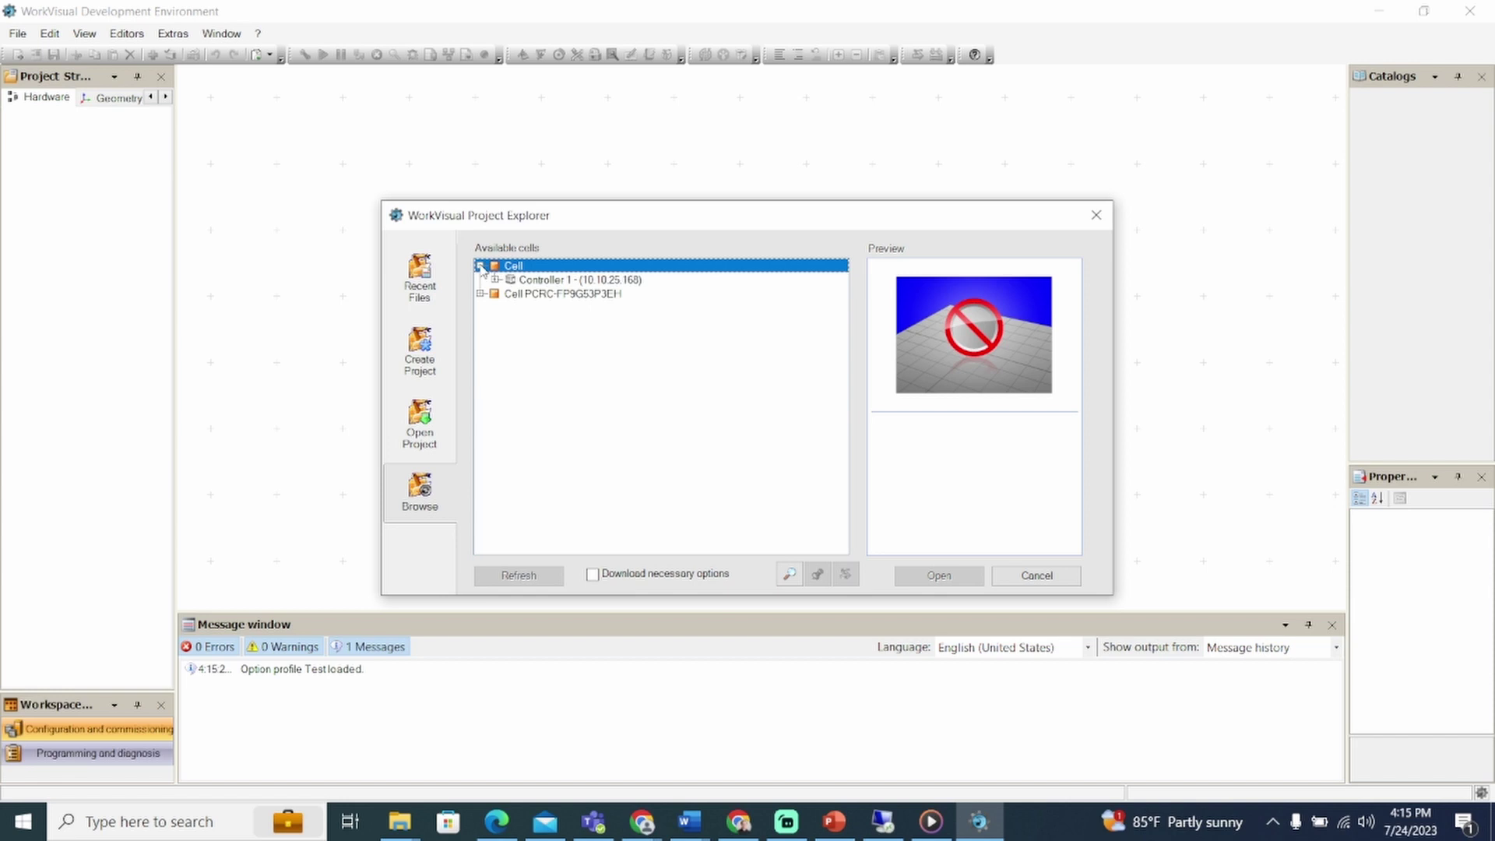
left_click(495, 279)
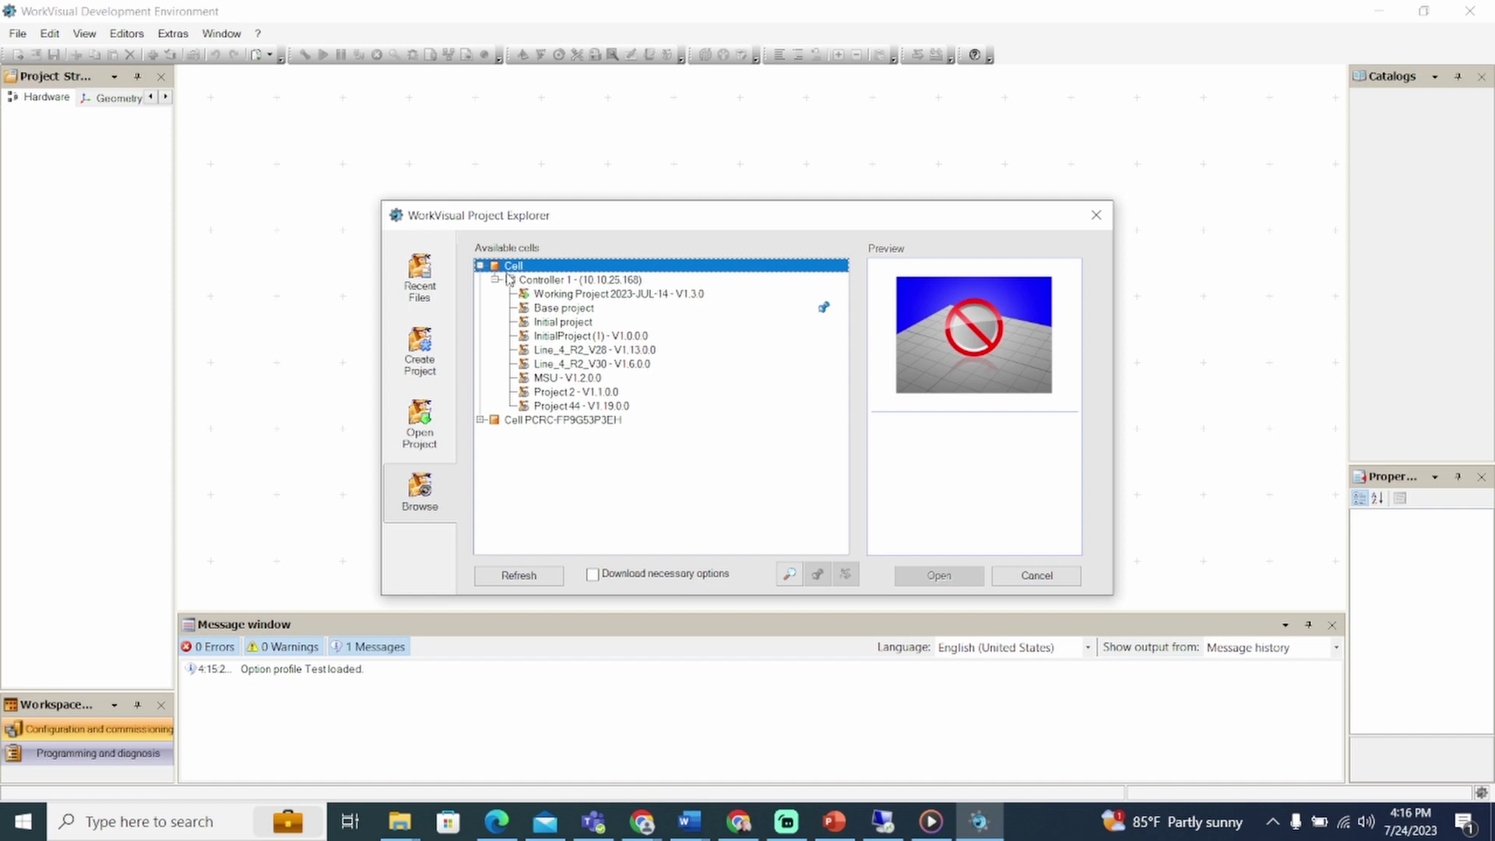
left_click(558, 298)
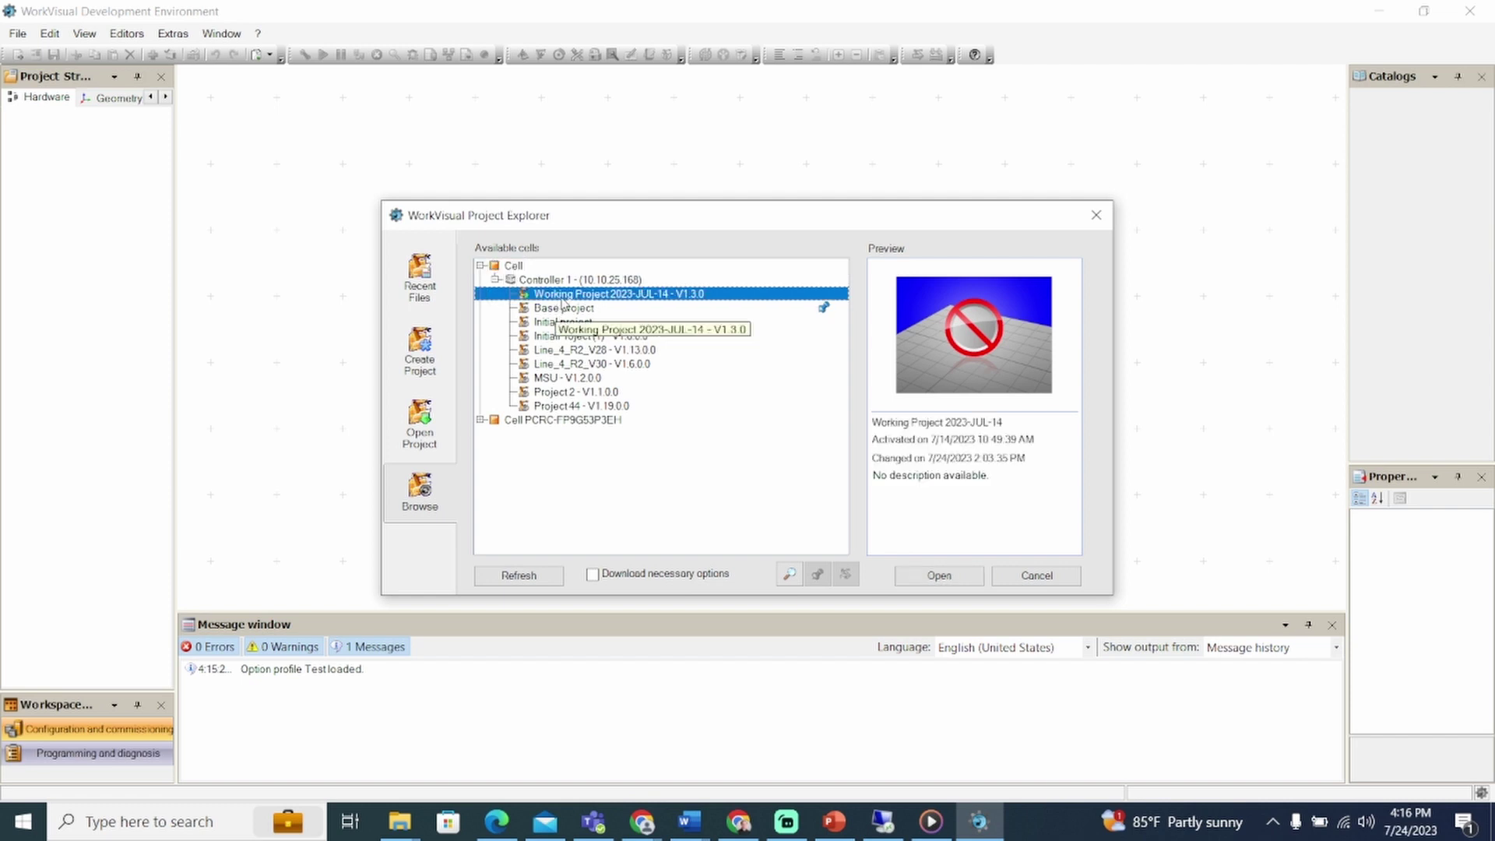
left_click(931, 576)
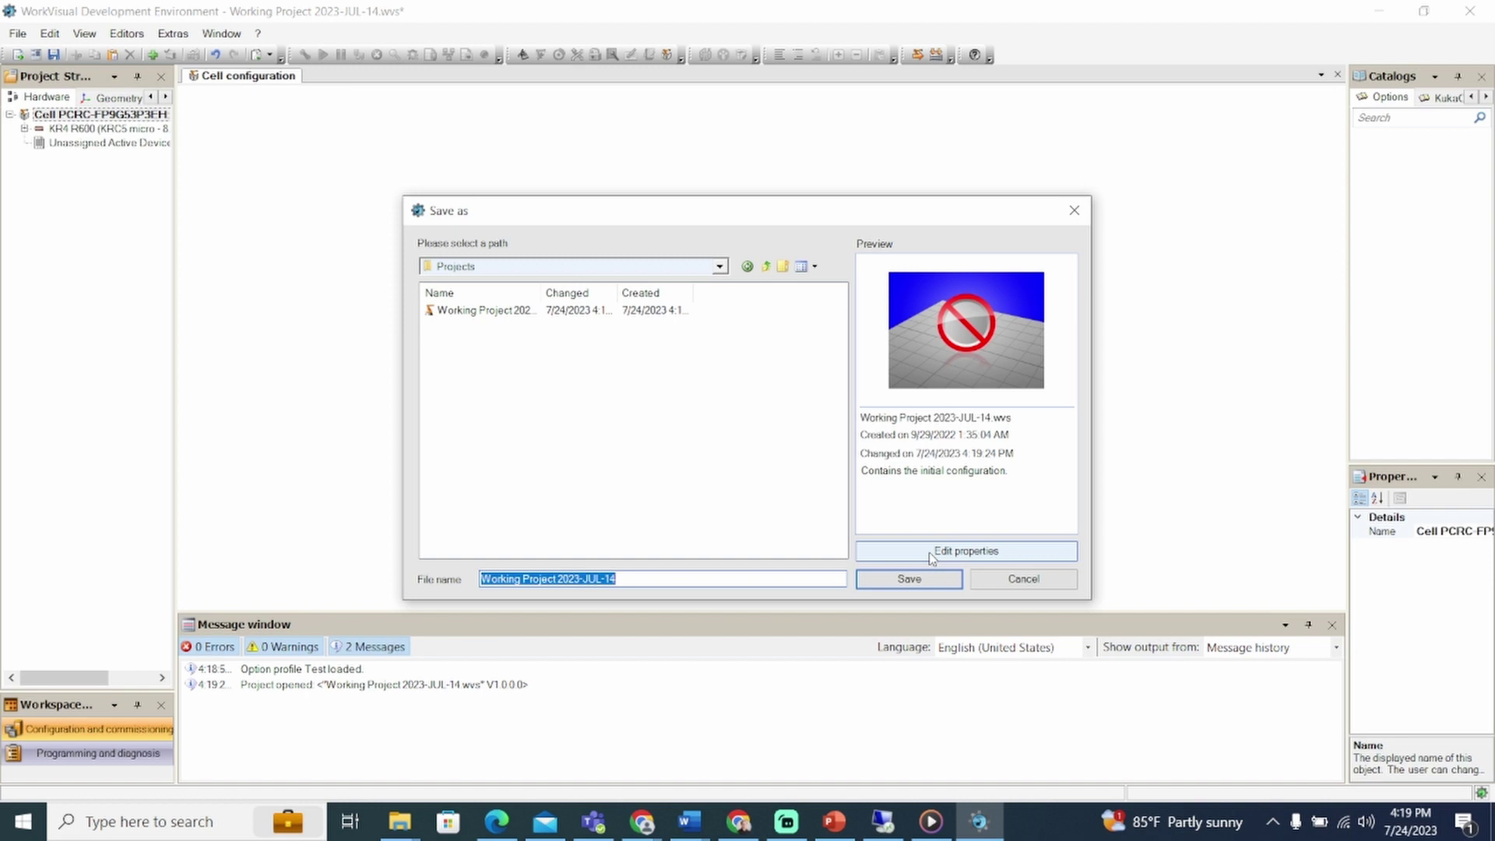
Step: Save the downloaded project, then Save As a copy with V2 appended: Working Project 2023-JUL-14V2
left_click(909, 578)
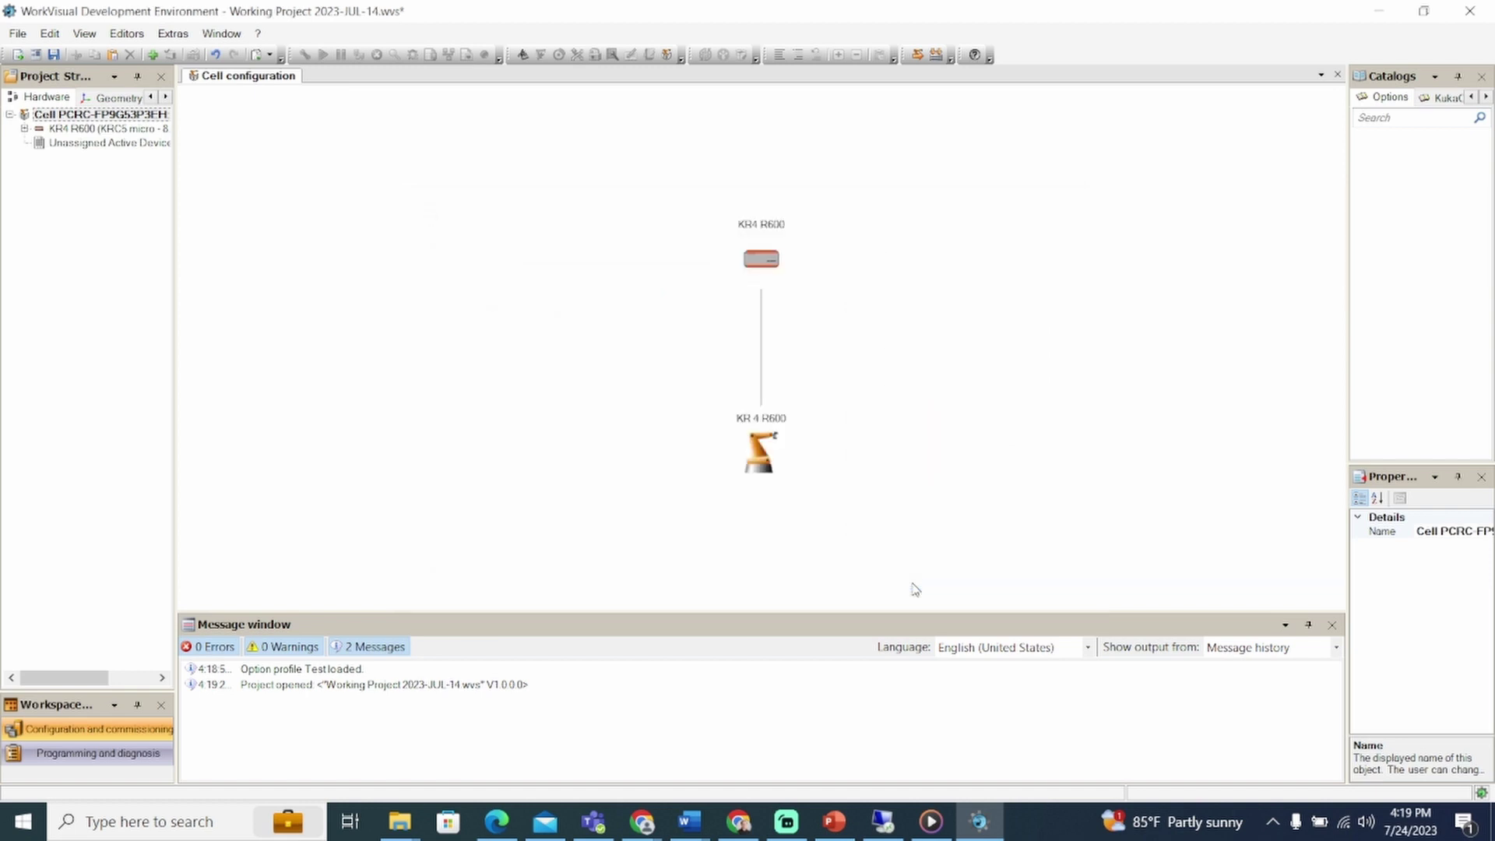
key("ctrl+s")
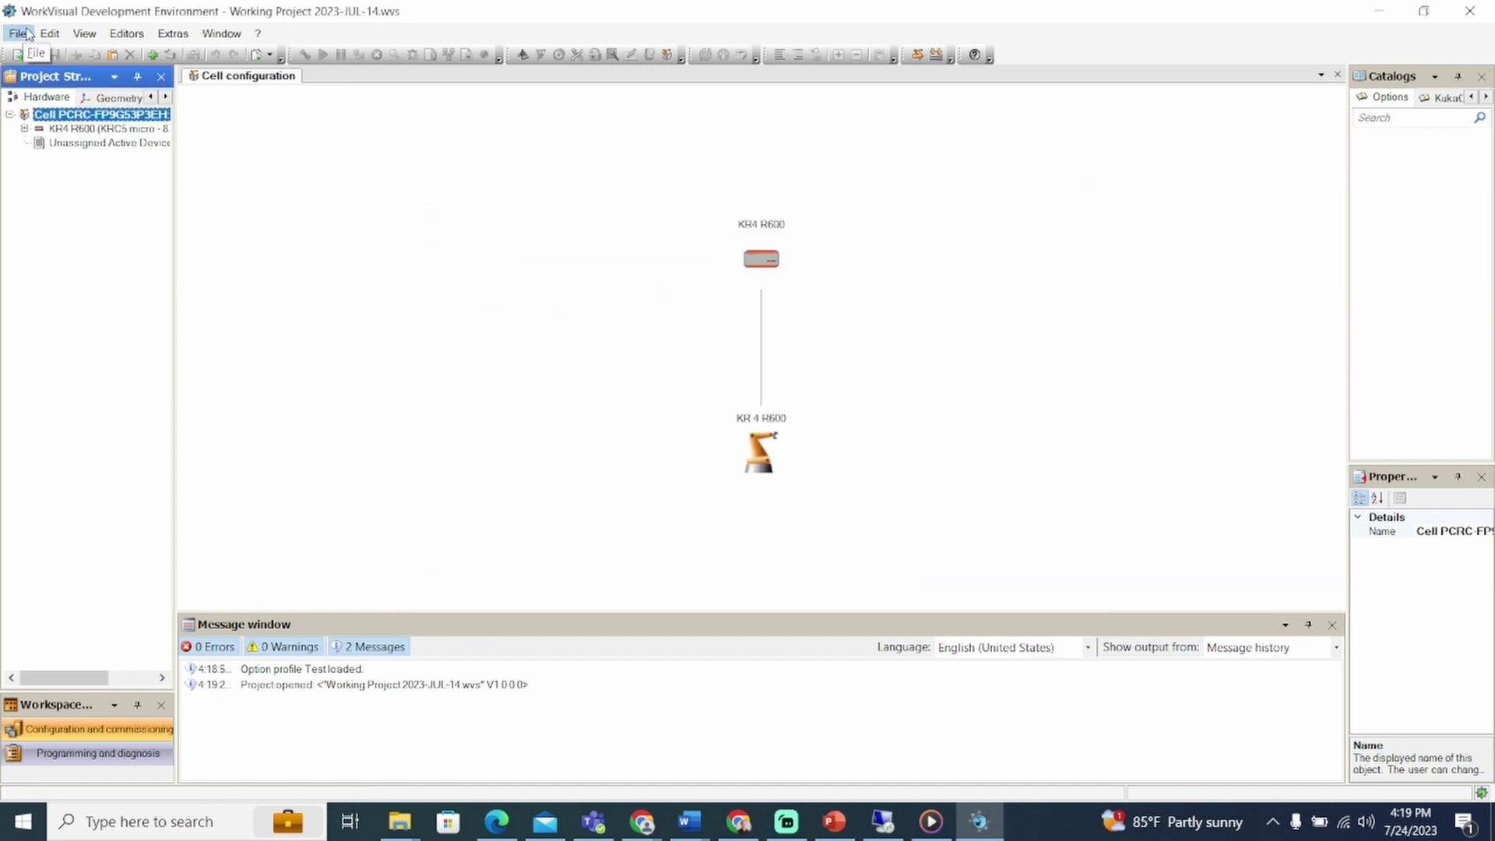
left_click(18, 33)
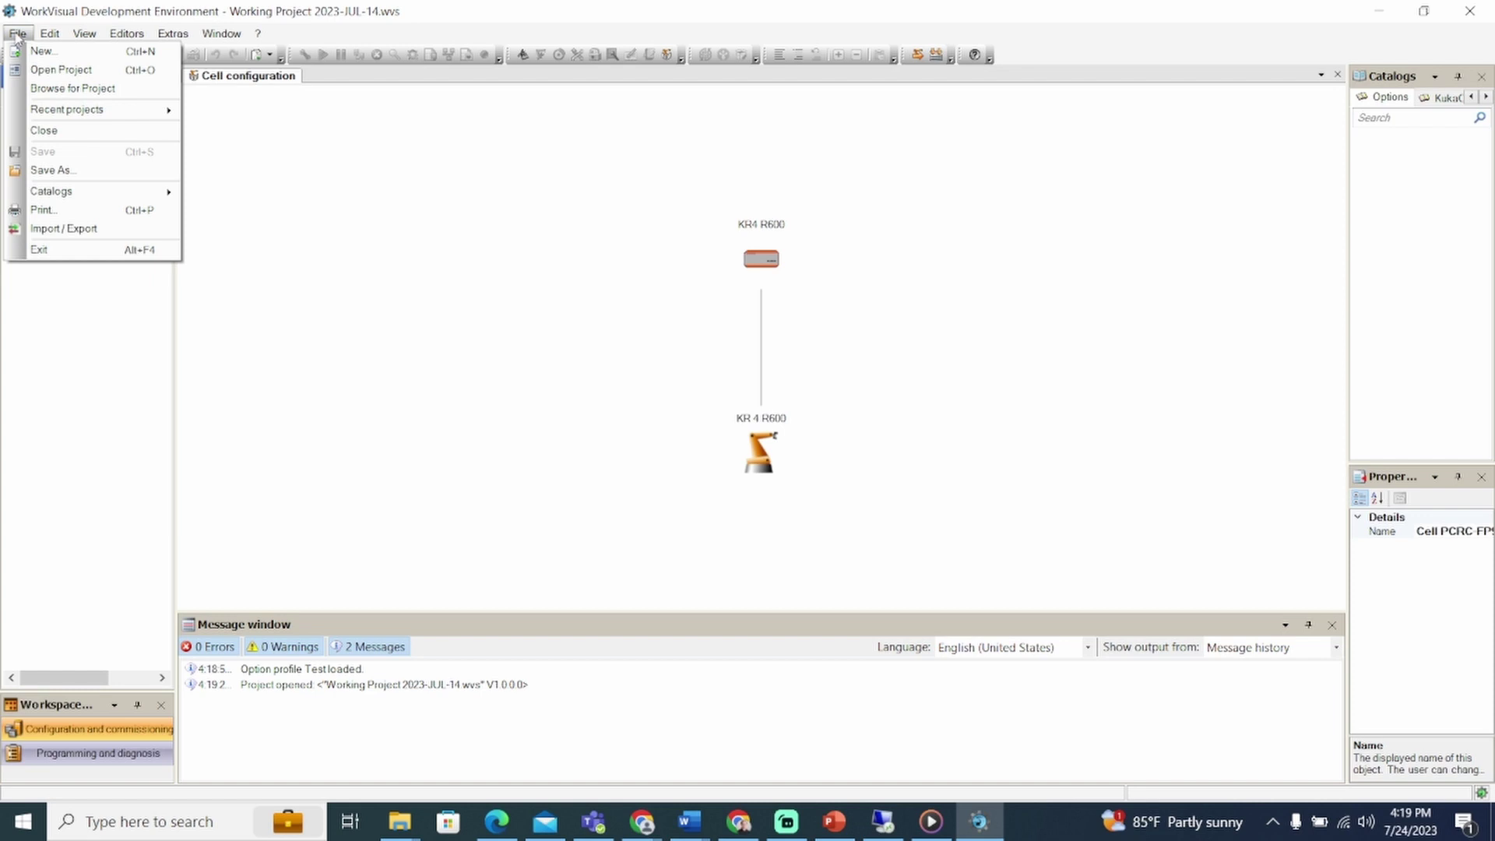
left_click(82, 170)
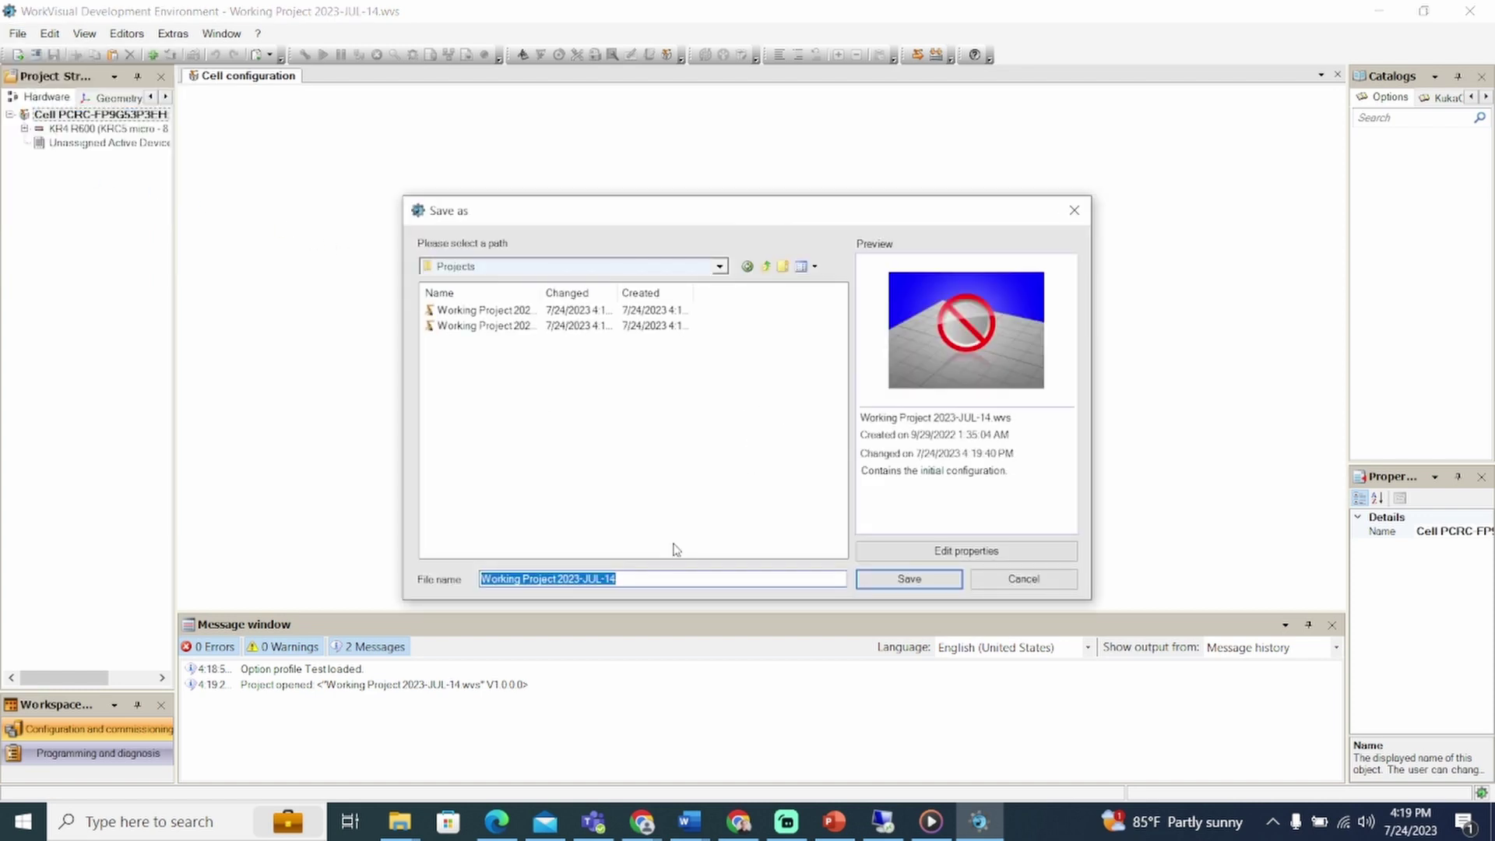
left_click(660, 581)
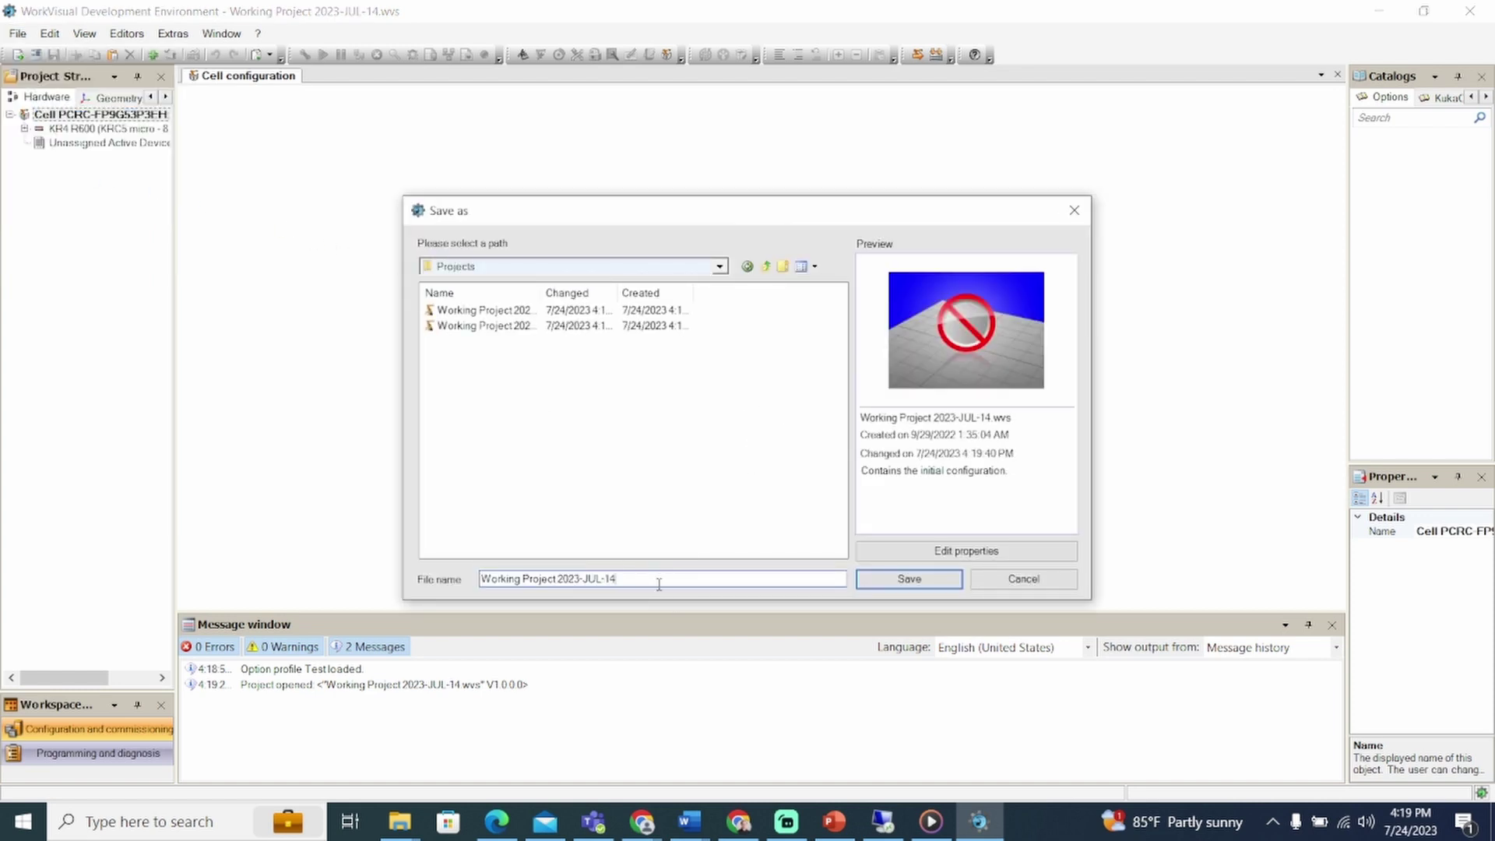
type("V2")
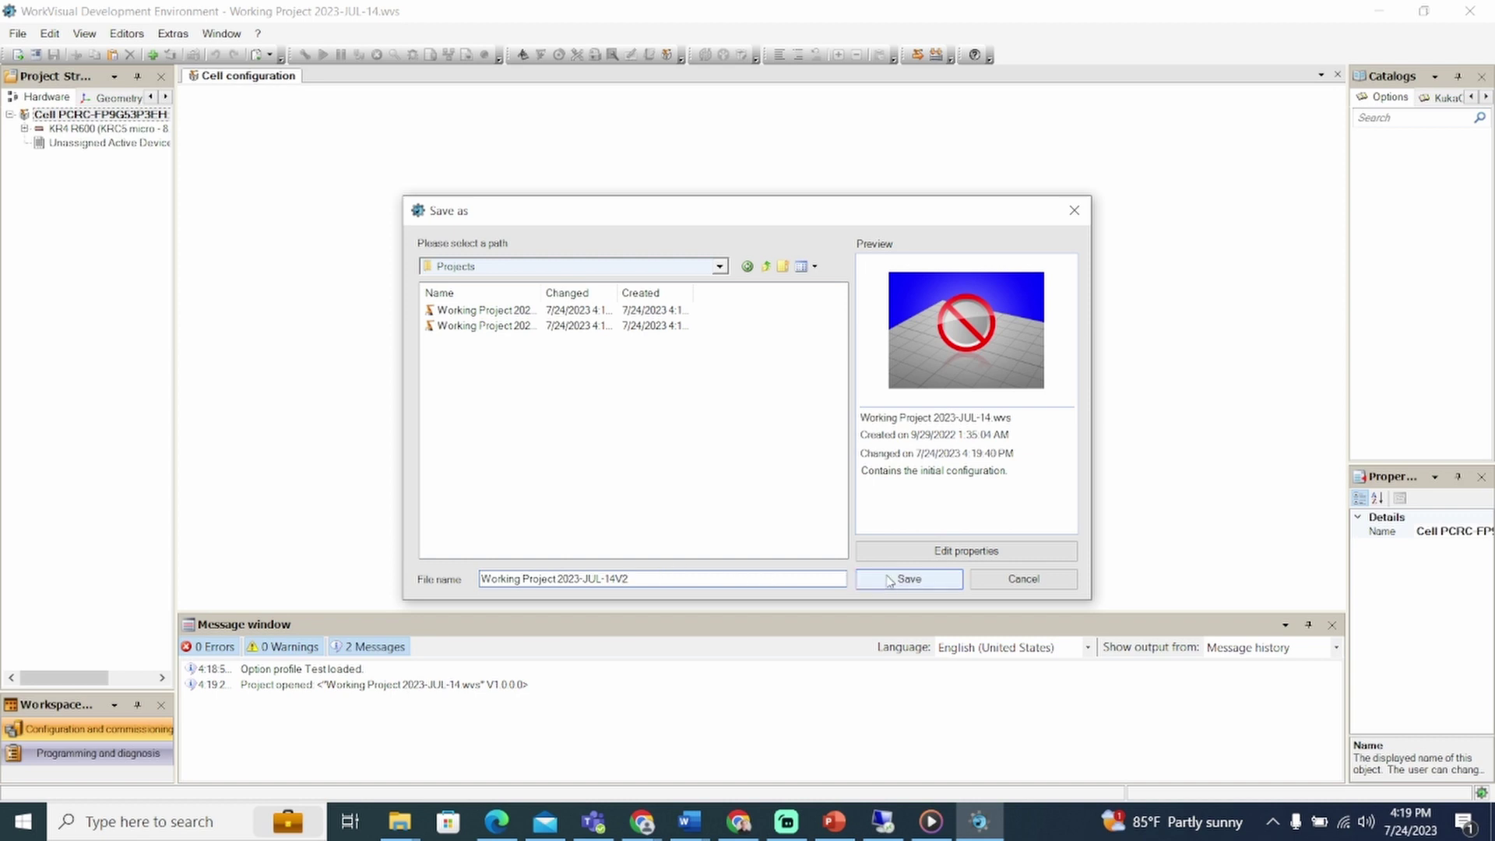
left_click(889, 581)
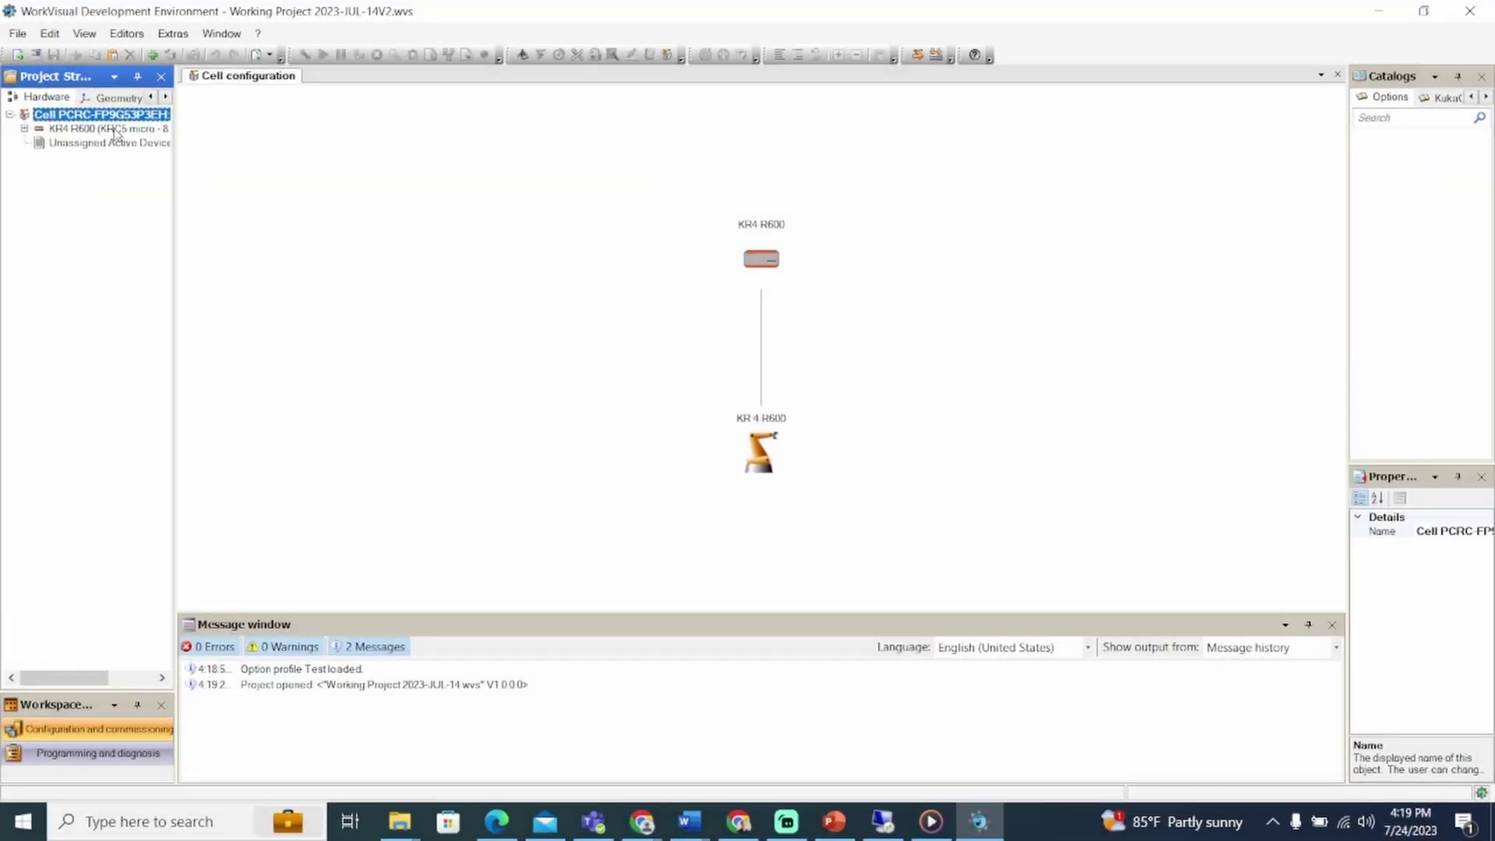
Step: Set KR4 R600 as the active controller from its Hardware tree context menu
right_click(115, 131)
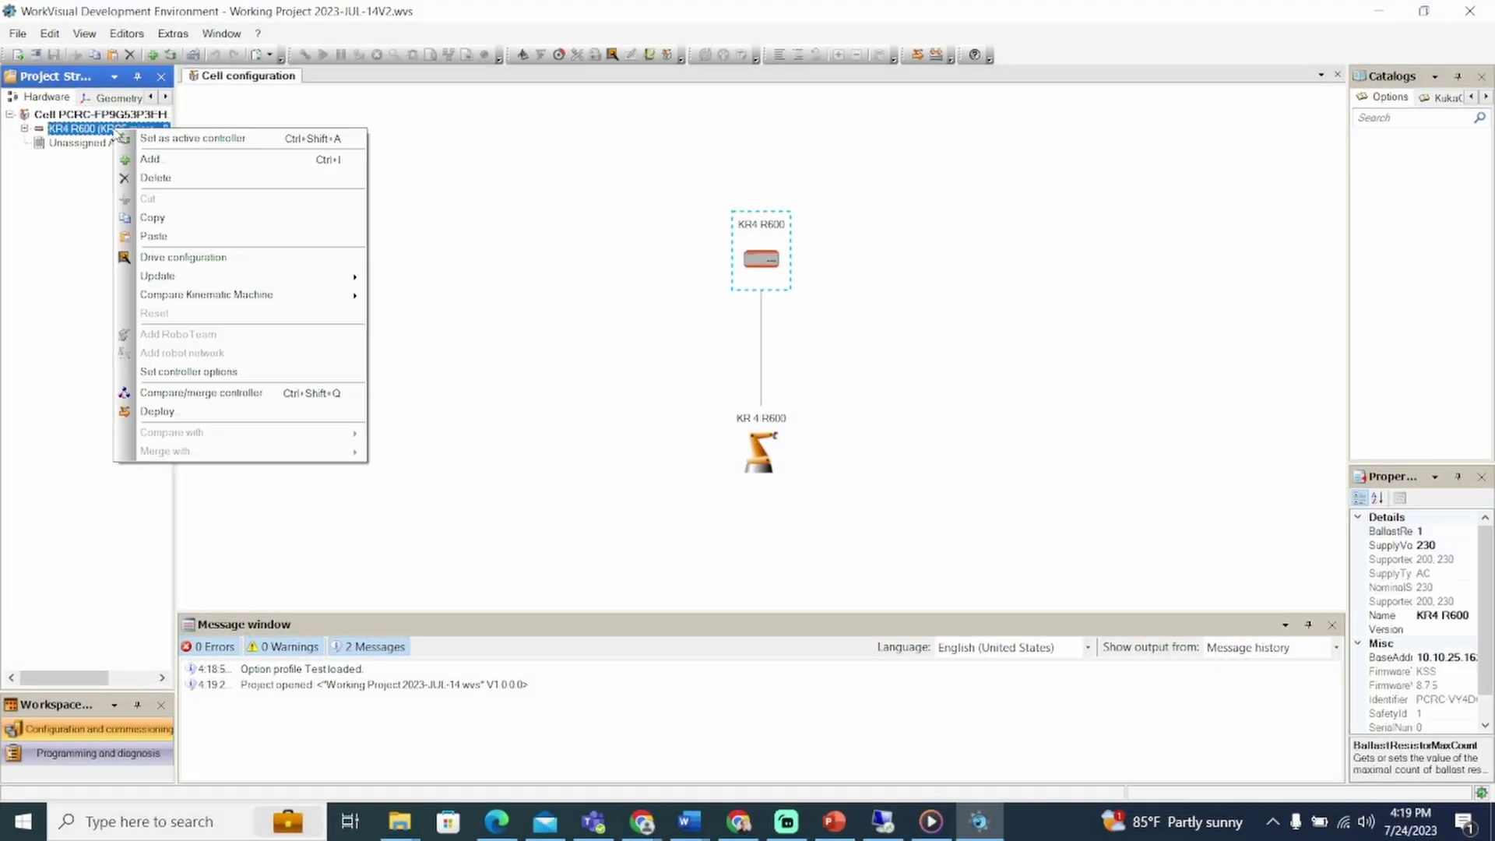
left_click(191, 140)
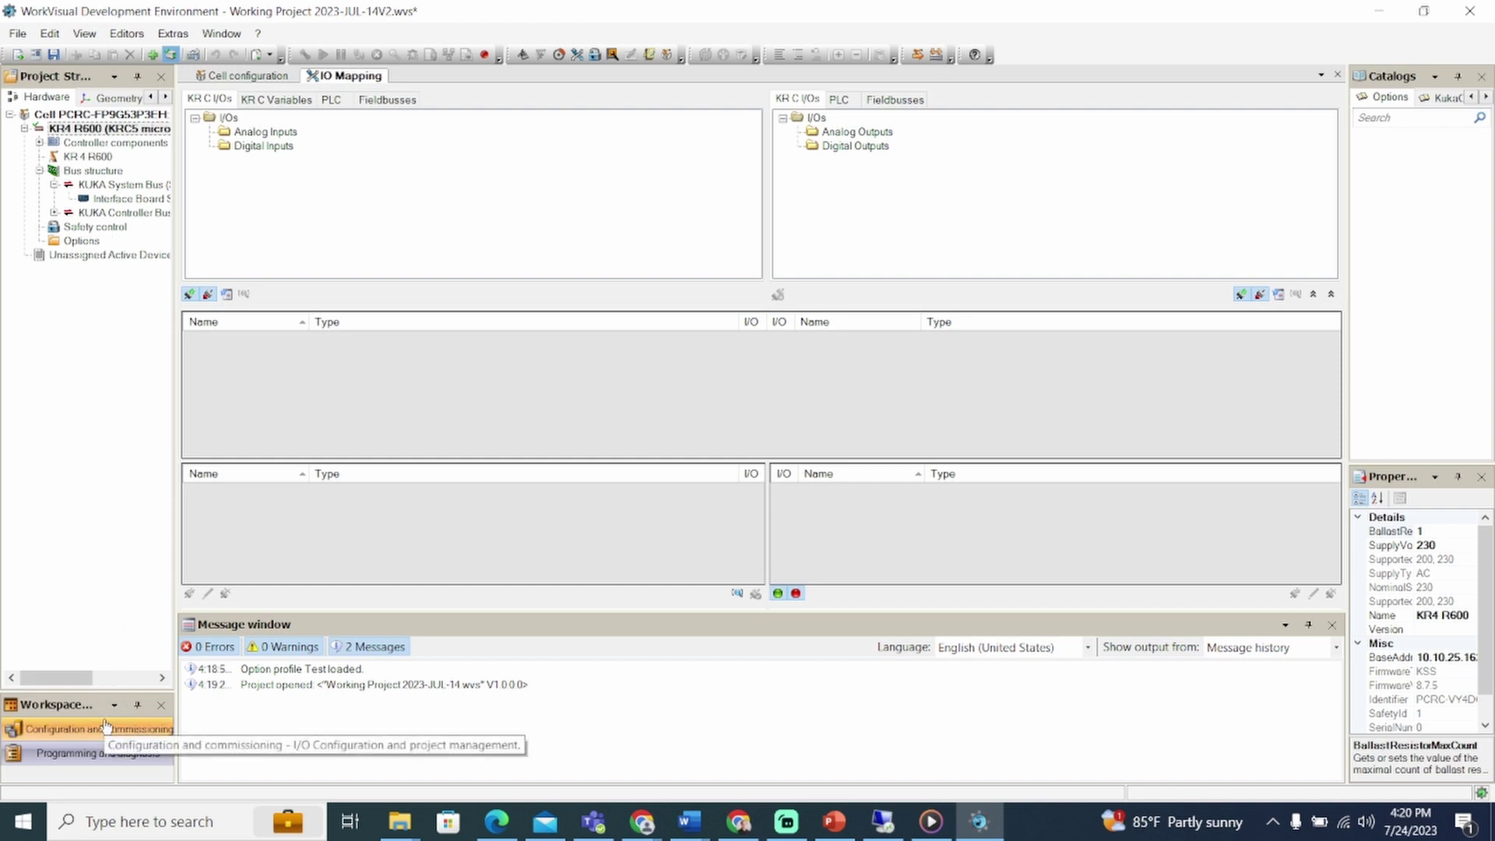
Step: Open kentest.src from KR4 R600's KRC > R1 > Program folder in the Files view
left_click(166, 96)
left_click(108, 97)
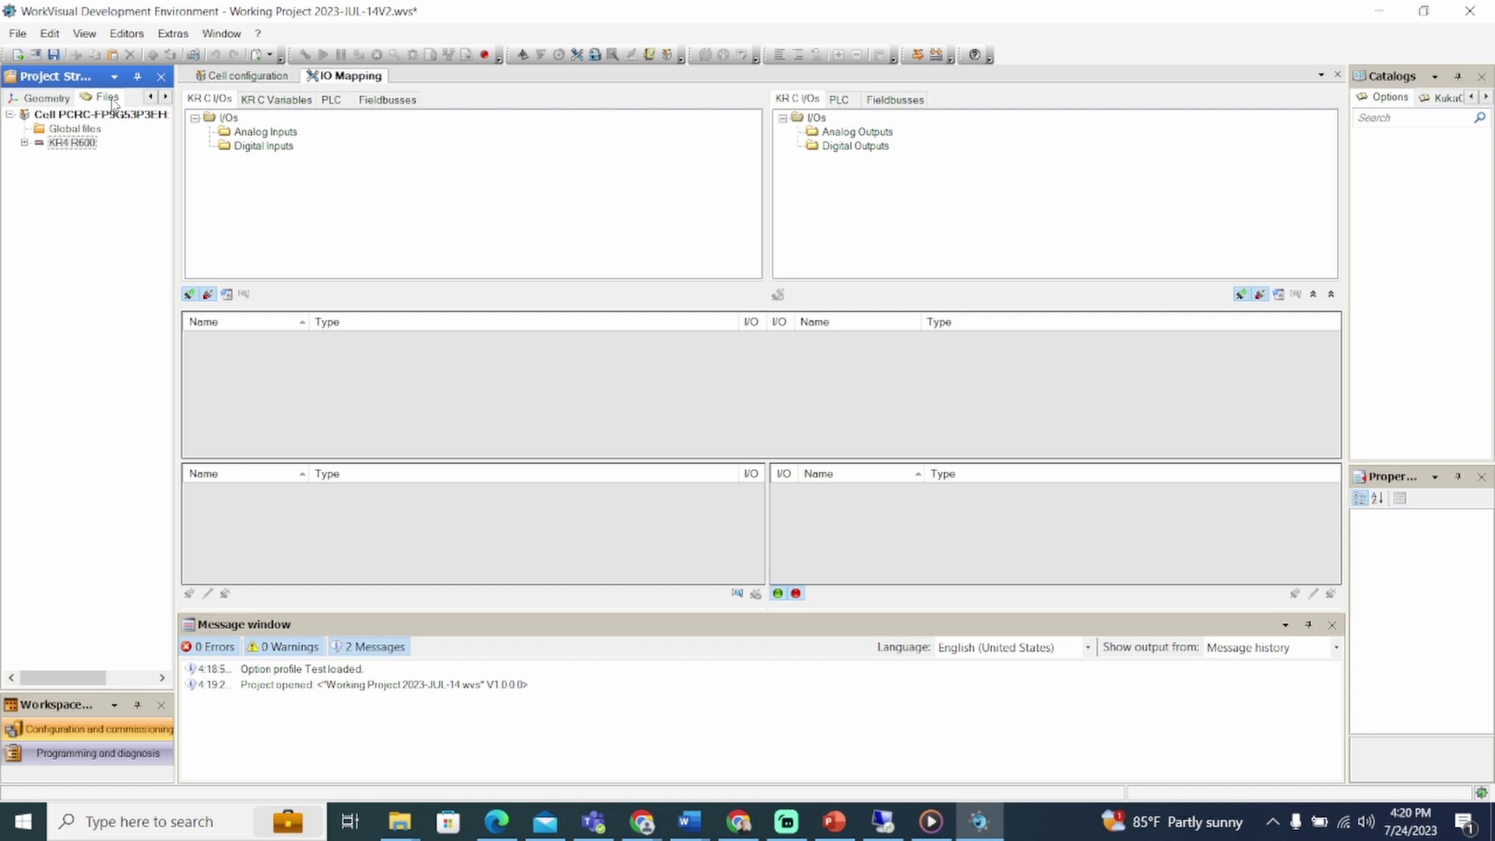
left_click(25, 143)
left_click(39, 170)
left_click(53, 185)
left_click(69, 213)
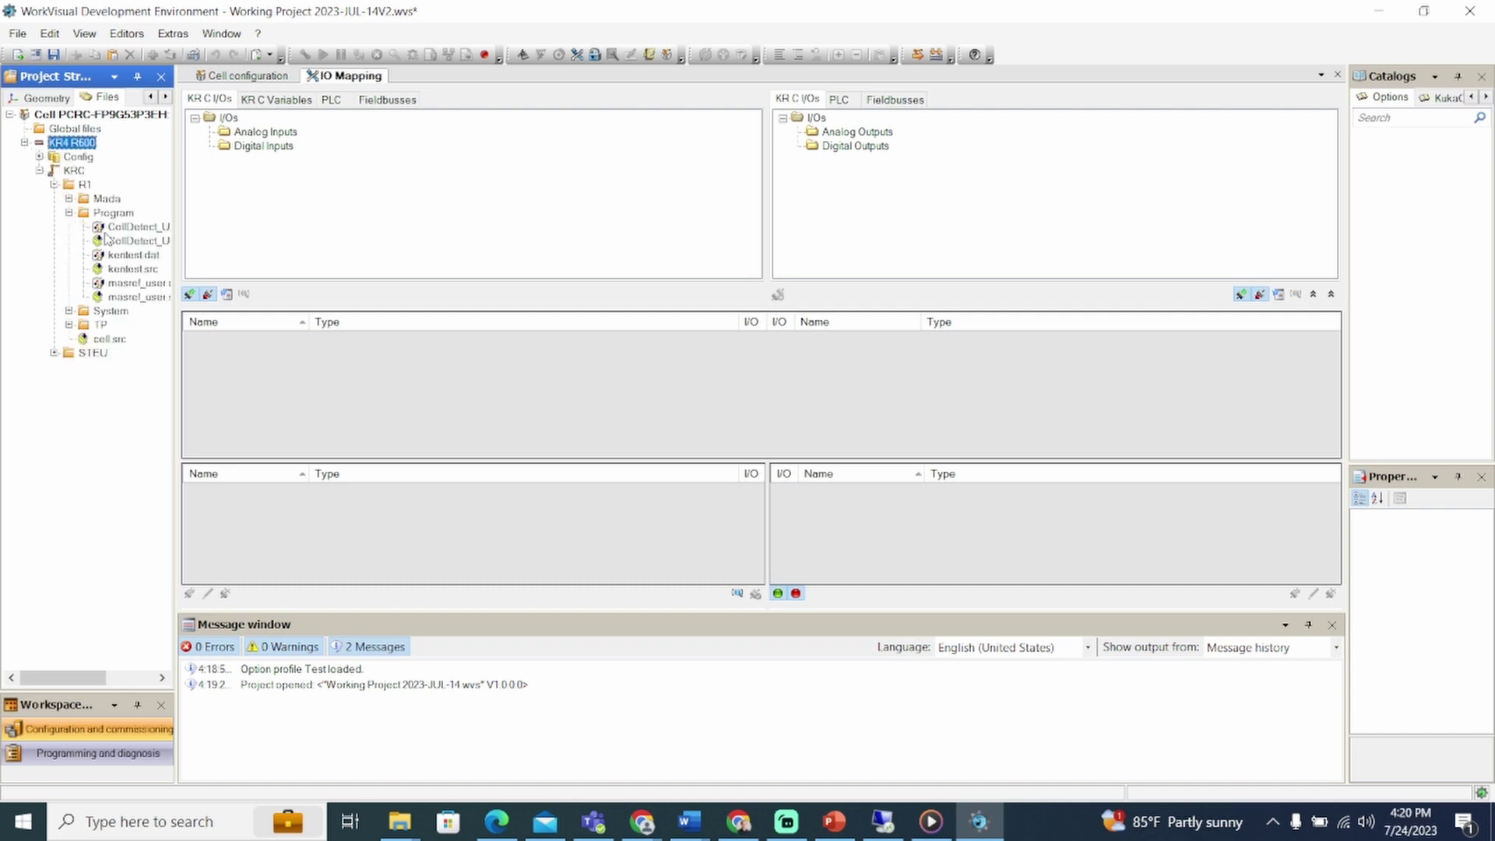
double_click(134, 269)
Step: Collapse the INI and SPTP folds, then add MsgNotify("Hello World!") on a new line after line 24
left_click(226, 199)
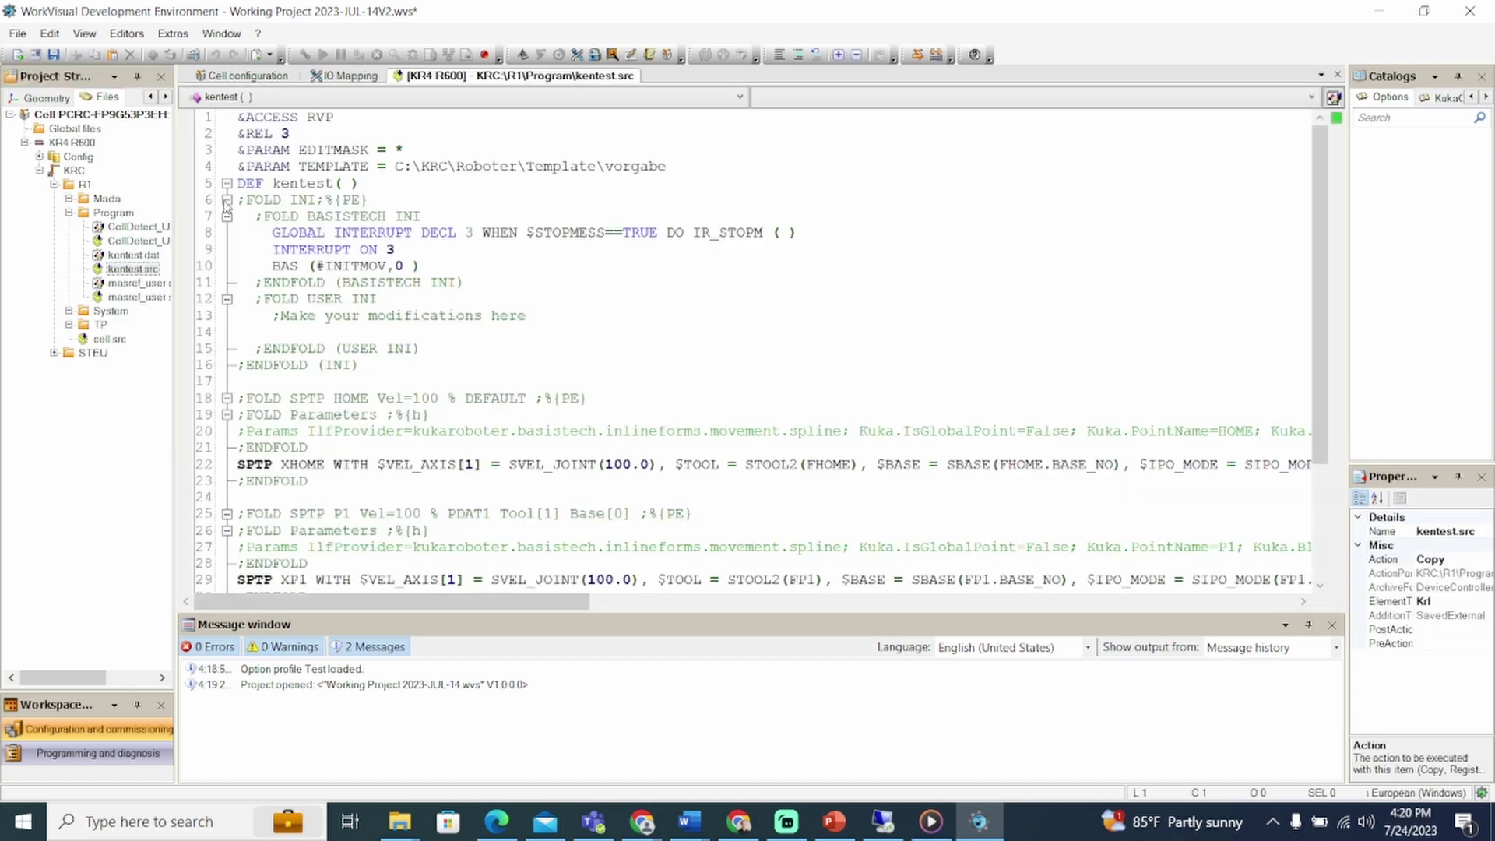
left_click(226, 233)
left_click(226, 265)
left_click(226, 282)
left_click(241, 250)
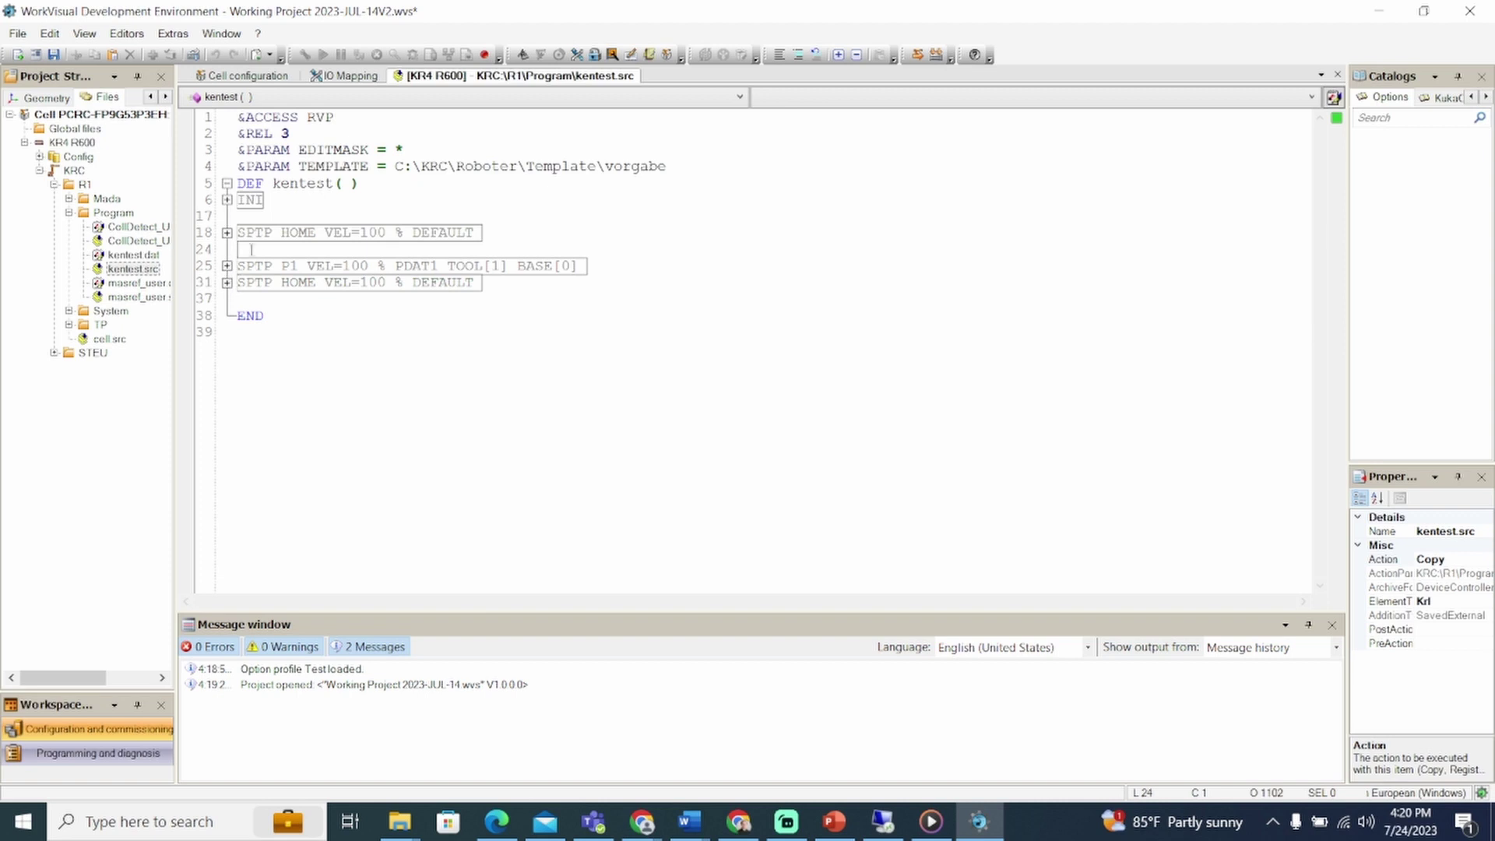
key("Return")
type("Msg")
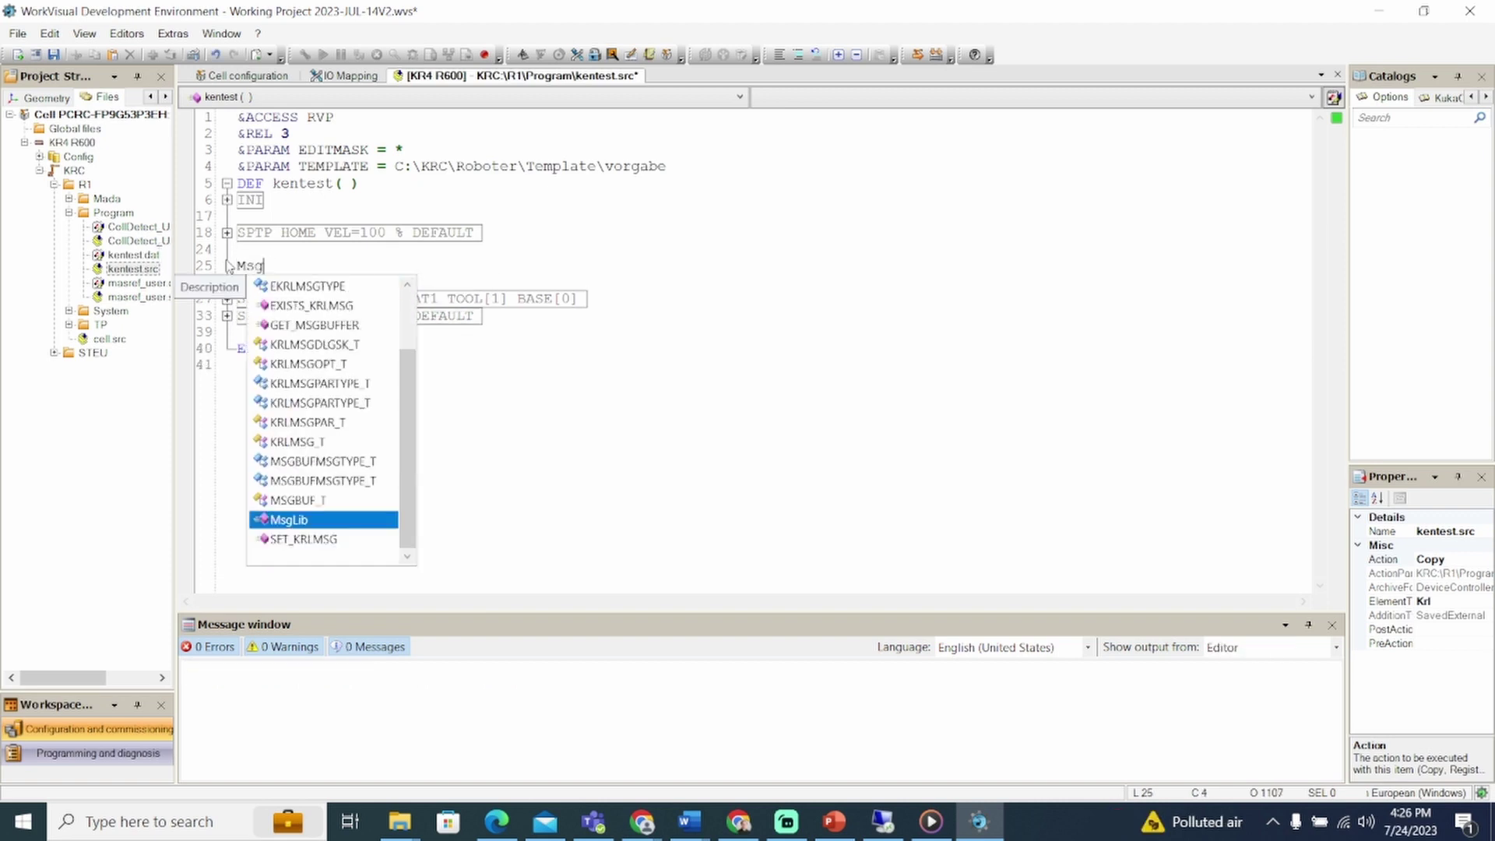
type("Notify(\"\"")
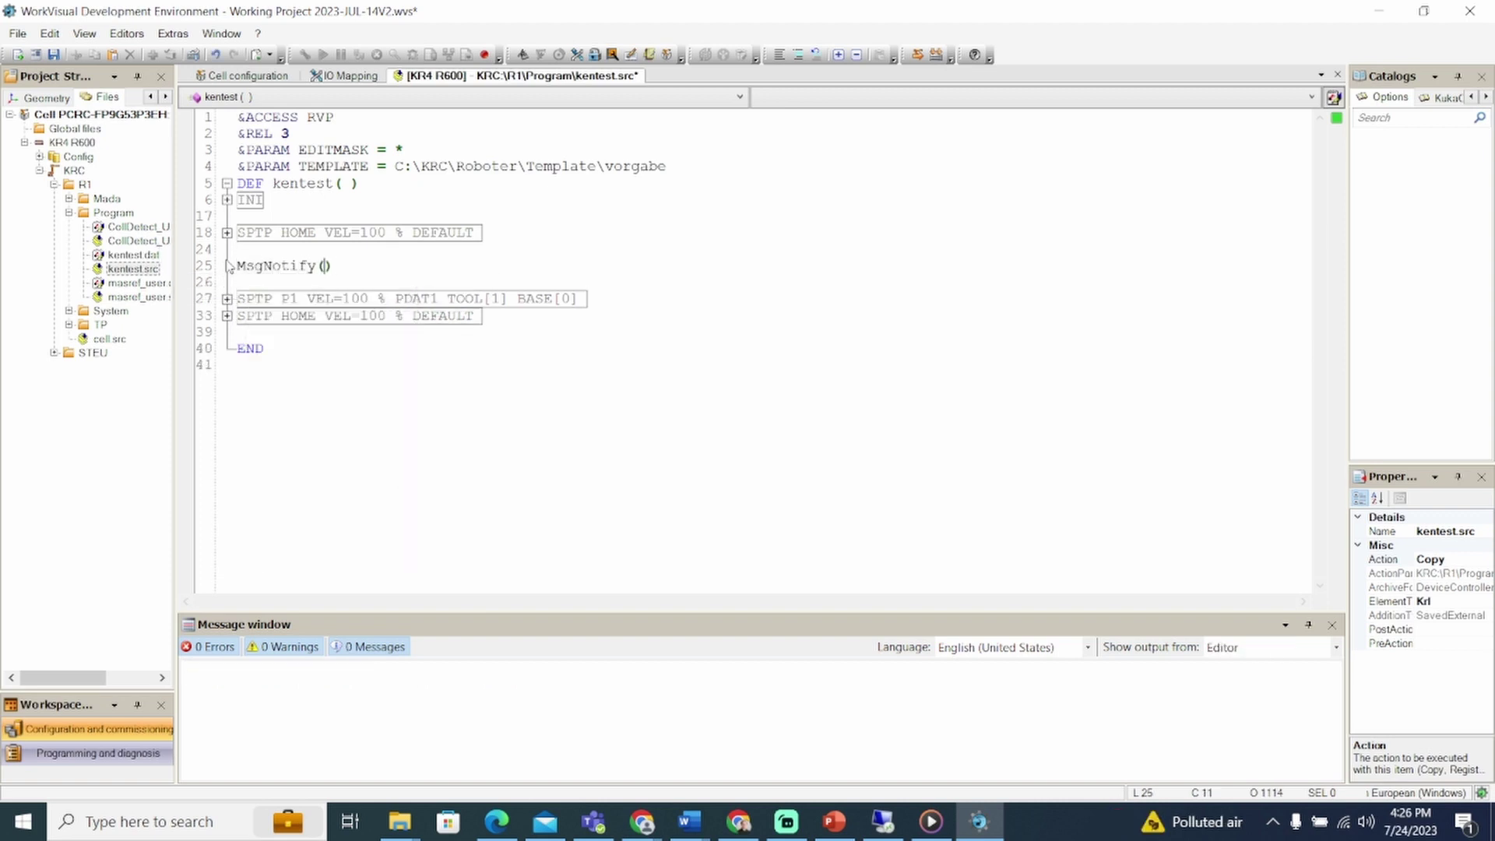
key("Left")
type("Hello W")
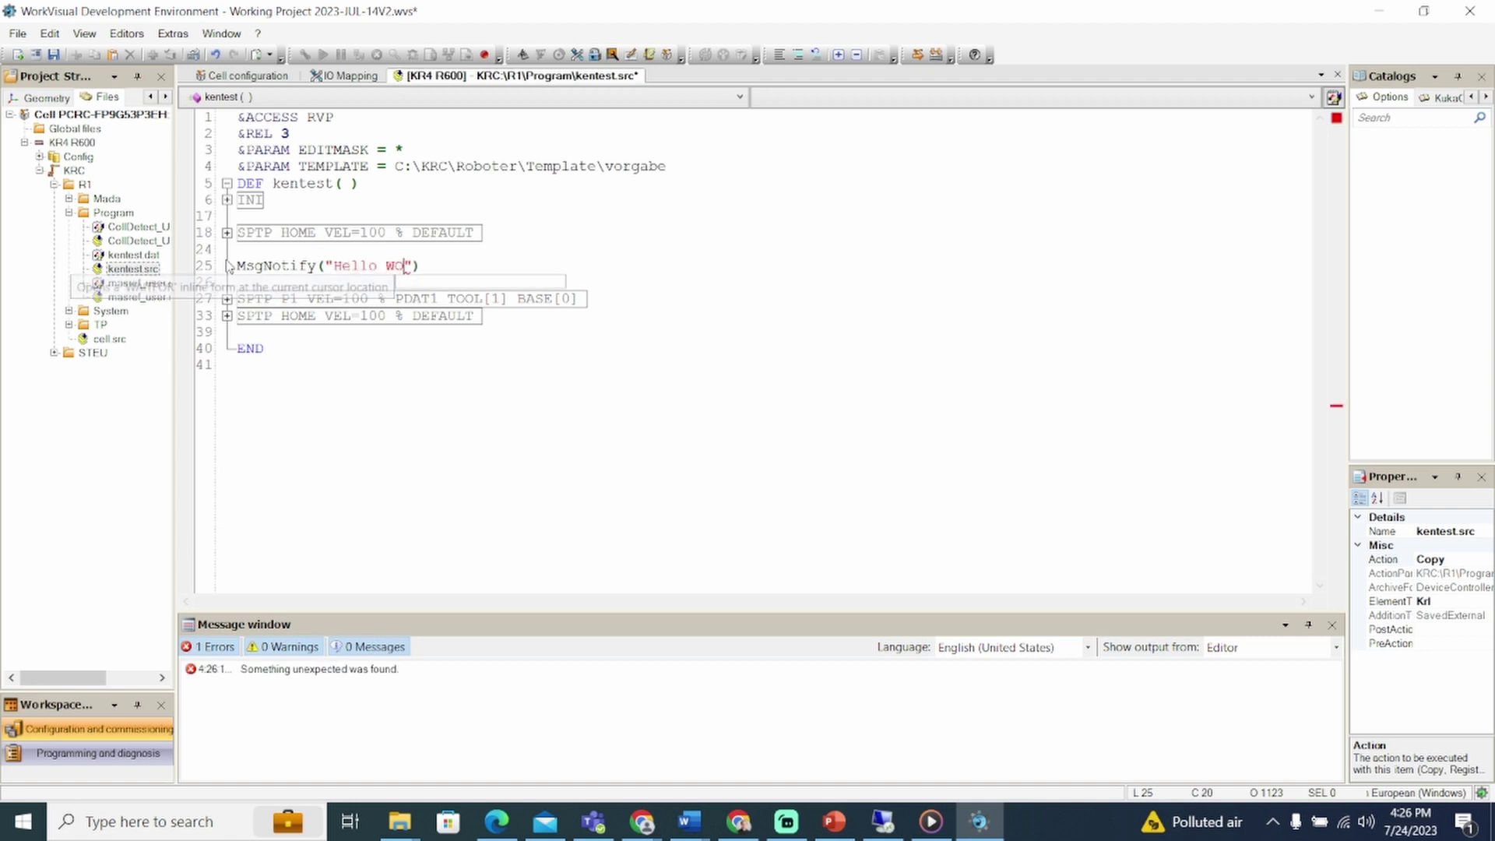
type("orld!")
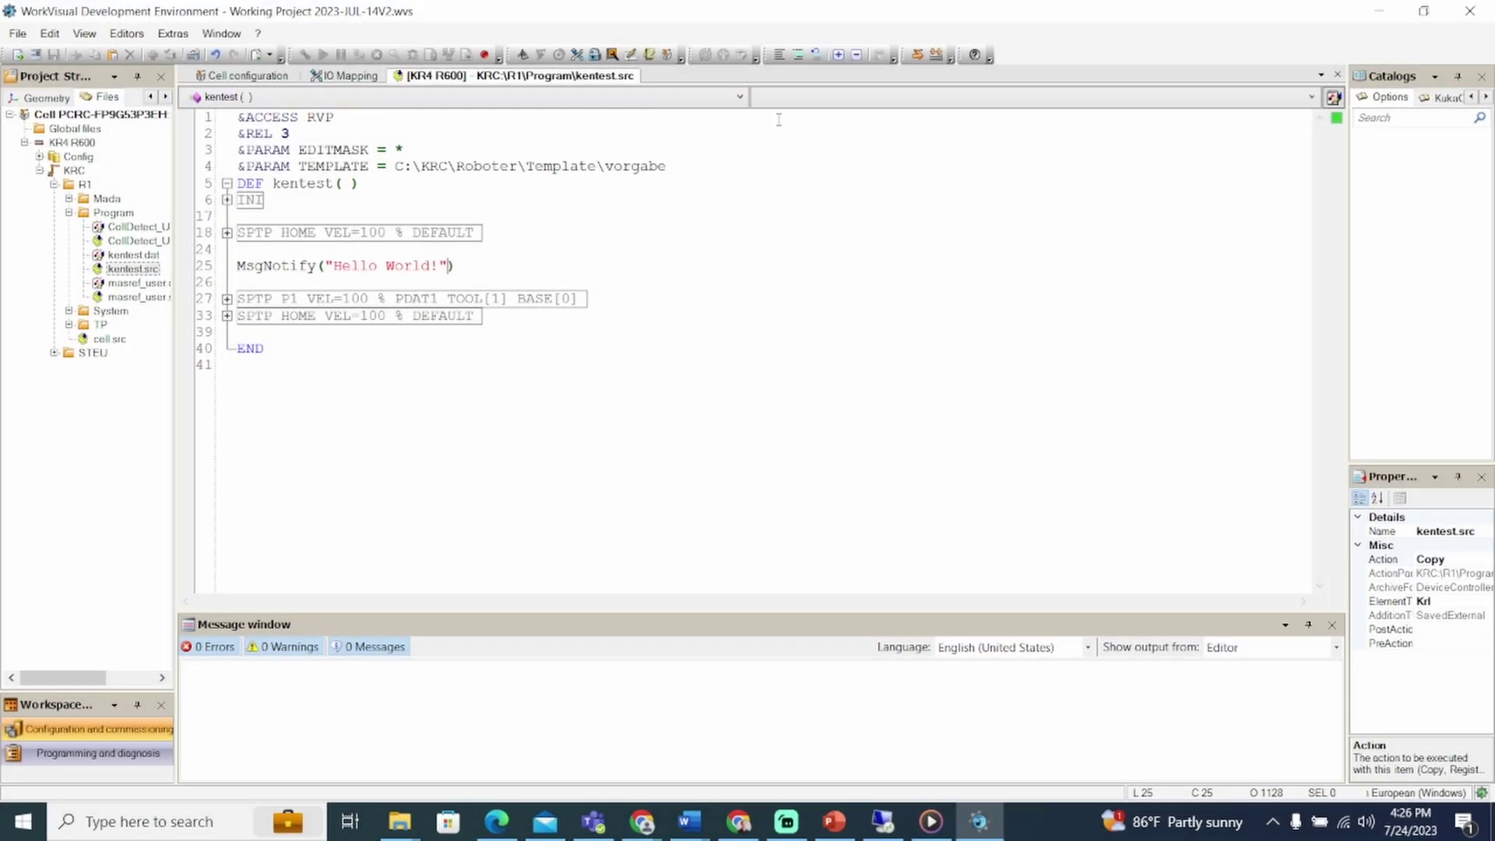
Step: Deploy the V2 project to KR4 R600, finishing the Project Deployment wizard with the default controller assignment
left_click(919, 56)
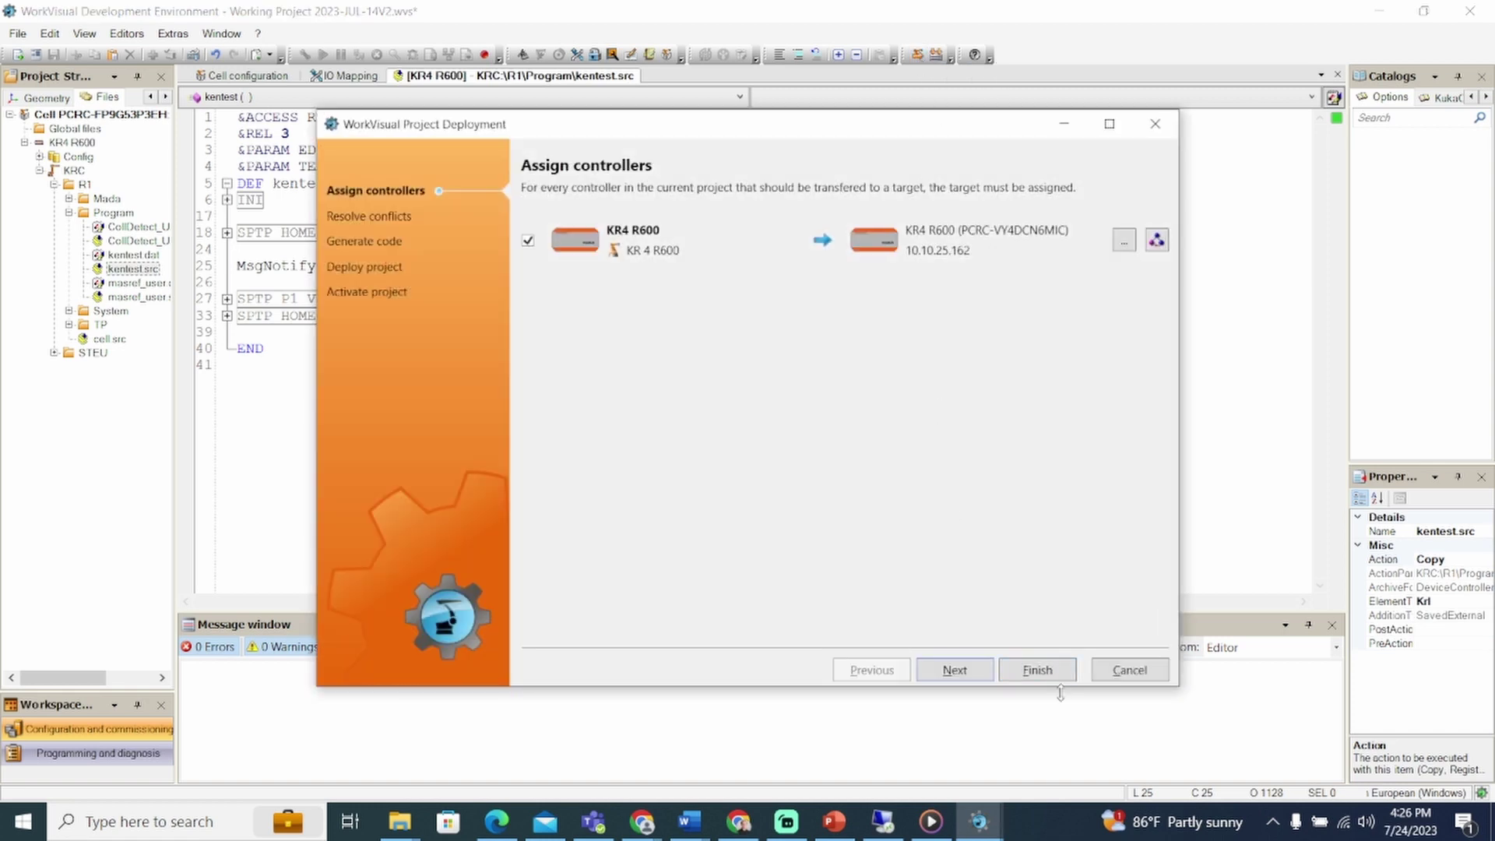
left_click(1059, 669)
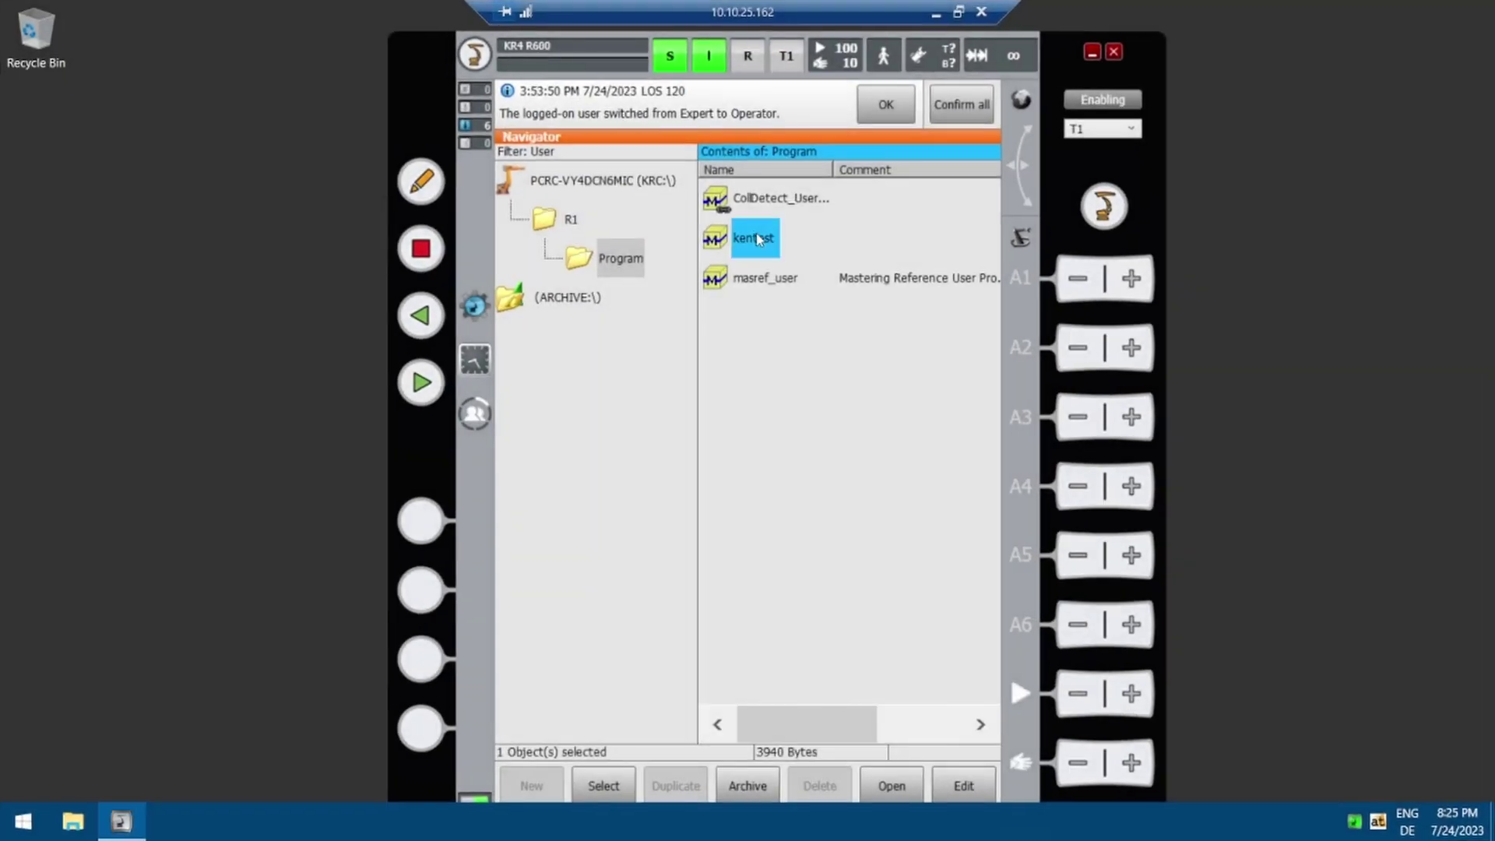
Step: Select kentest in the Navigator, then cancel the program to deselect it
double_click(757, 237)
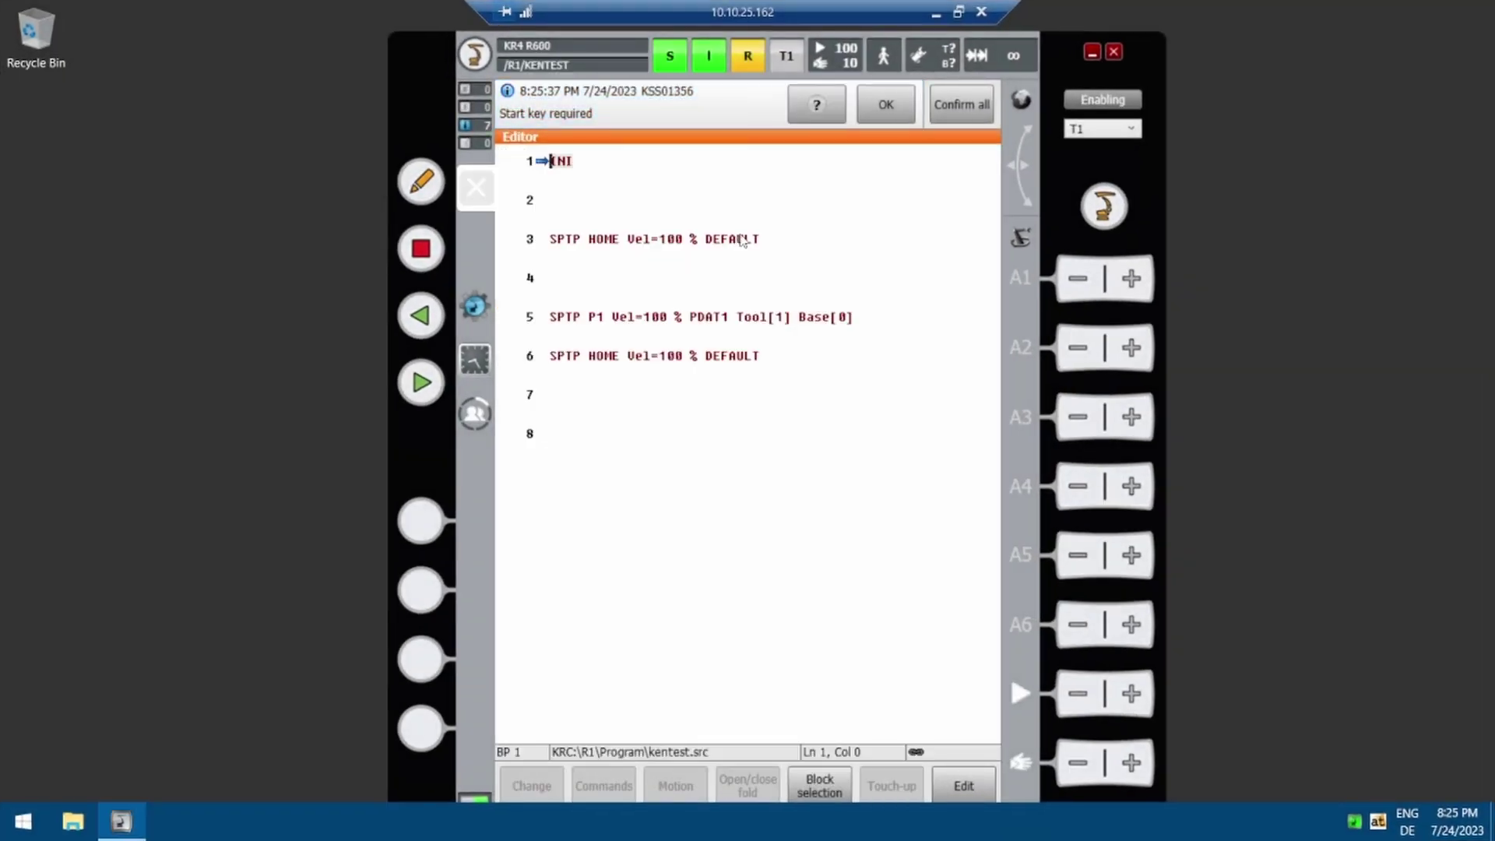
left_click(745, 61)
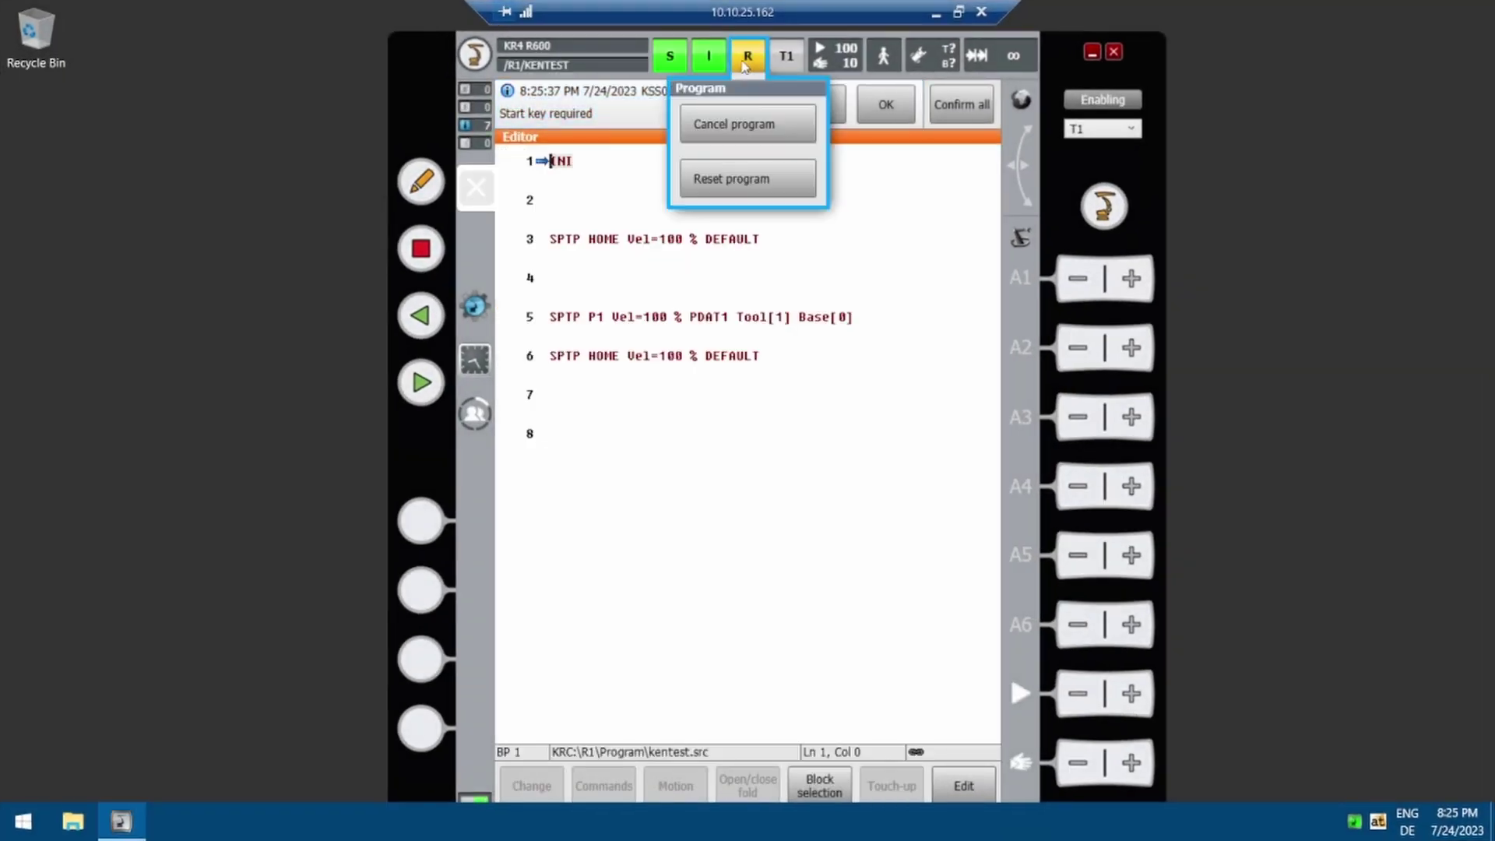
left_click(751, 121)
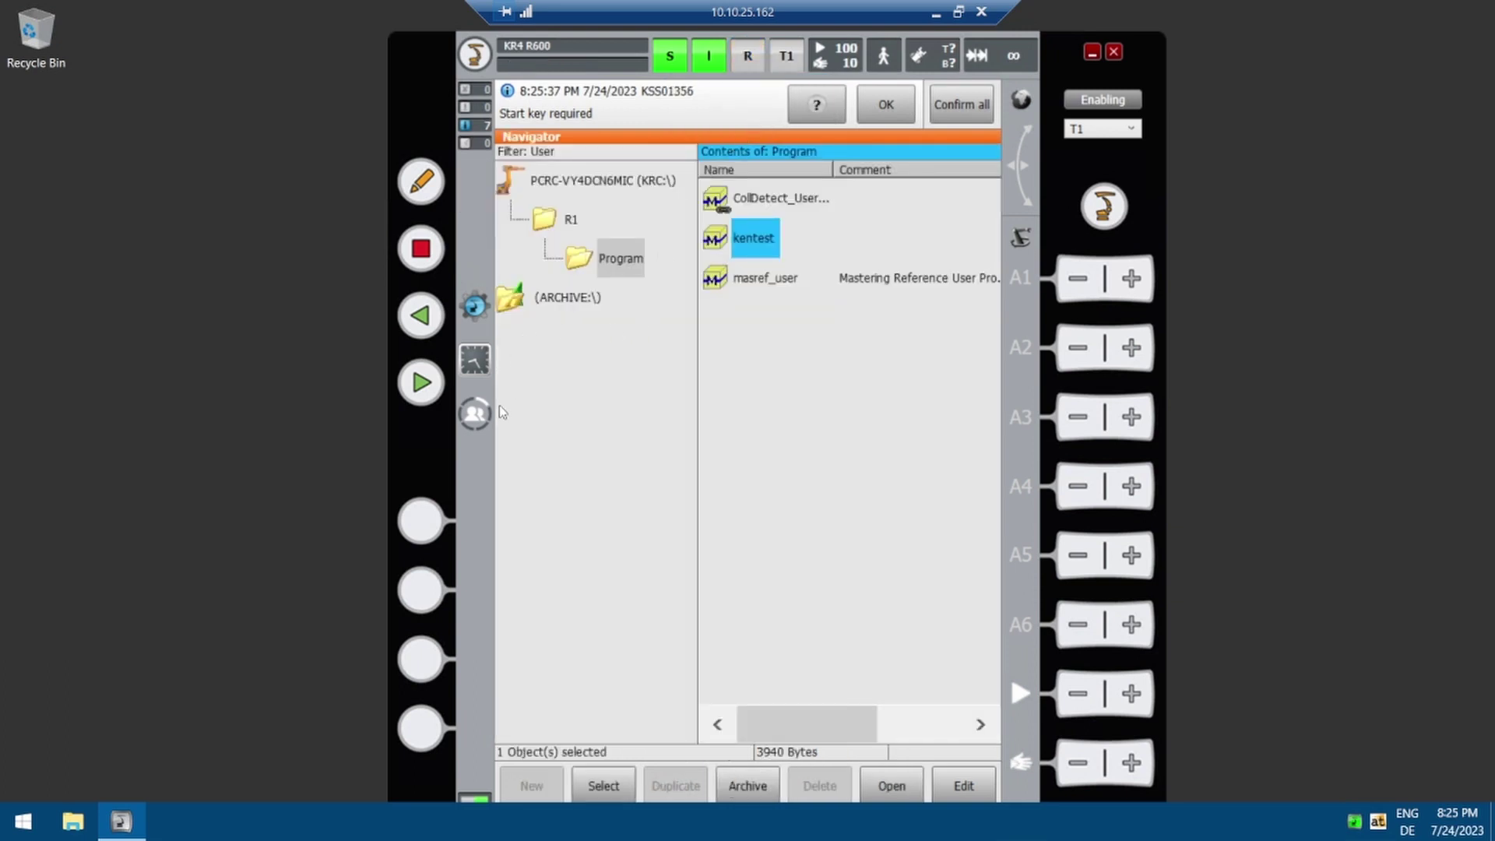
Step: Log on to the Expert user group with its password
left_click(475, 415)
left_click(566, 307)
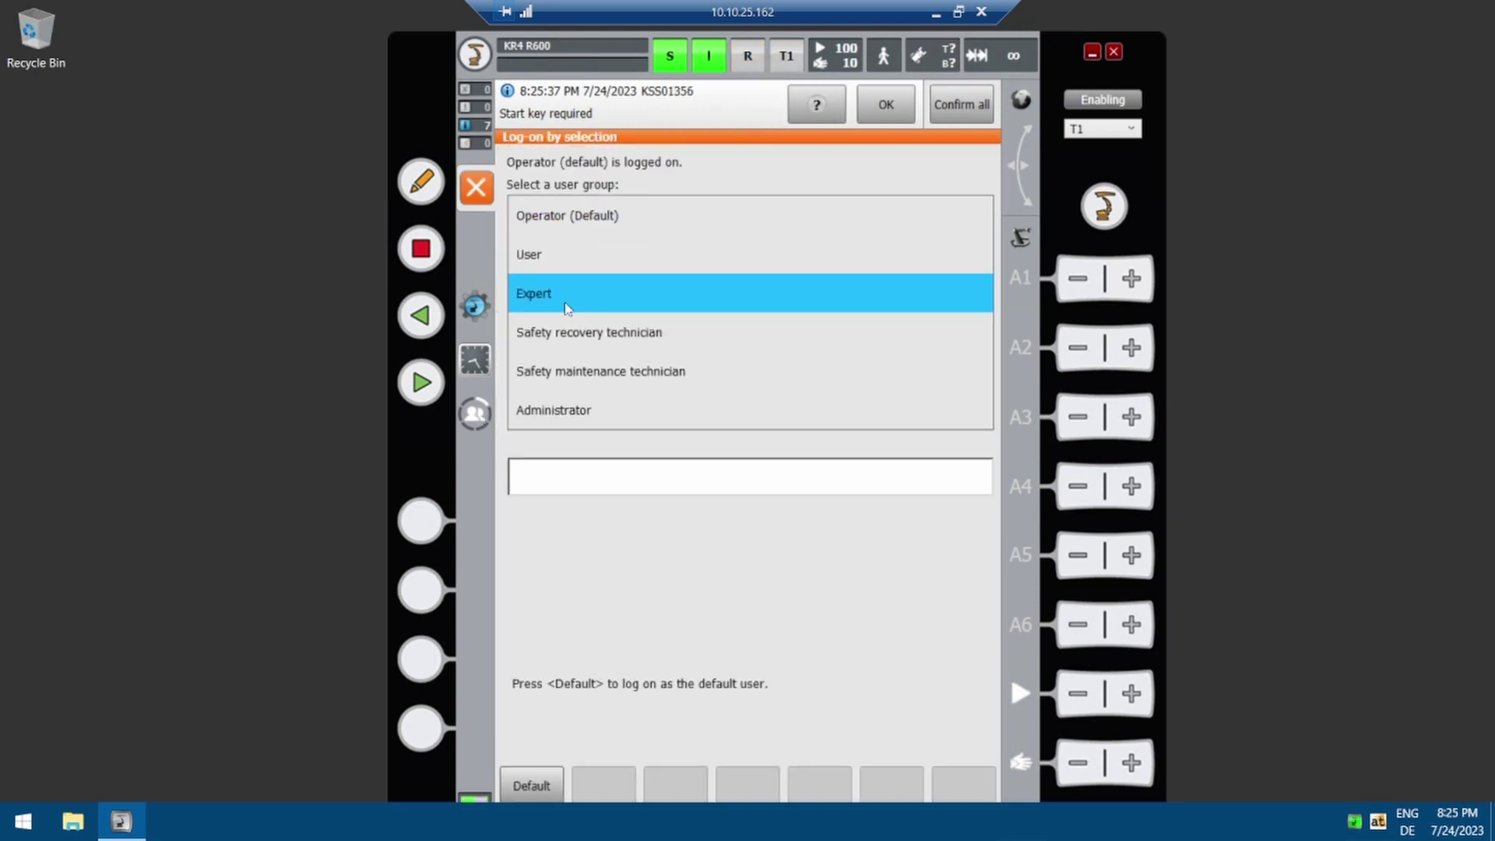
type("kuka")
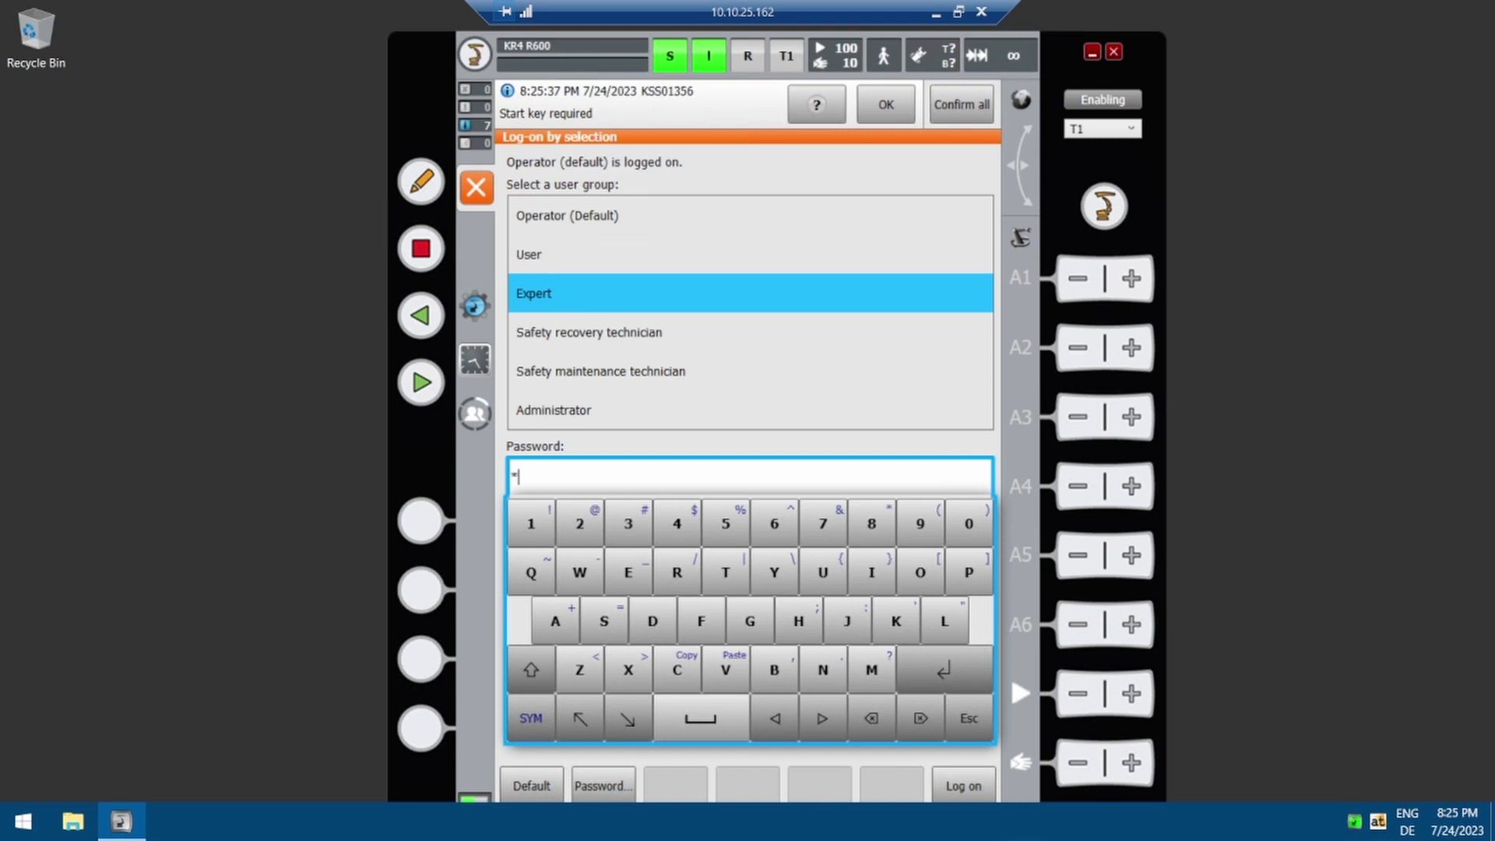
key("Return")
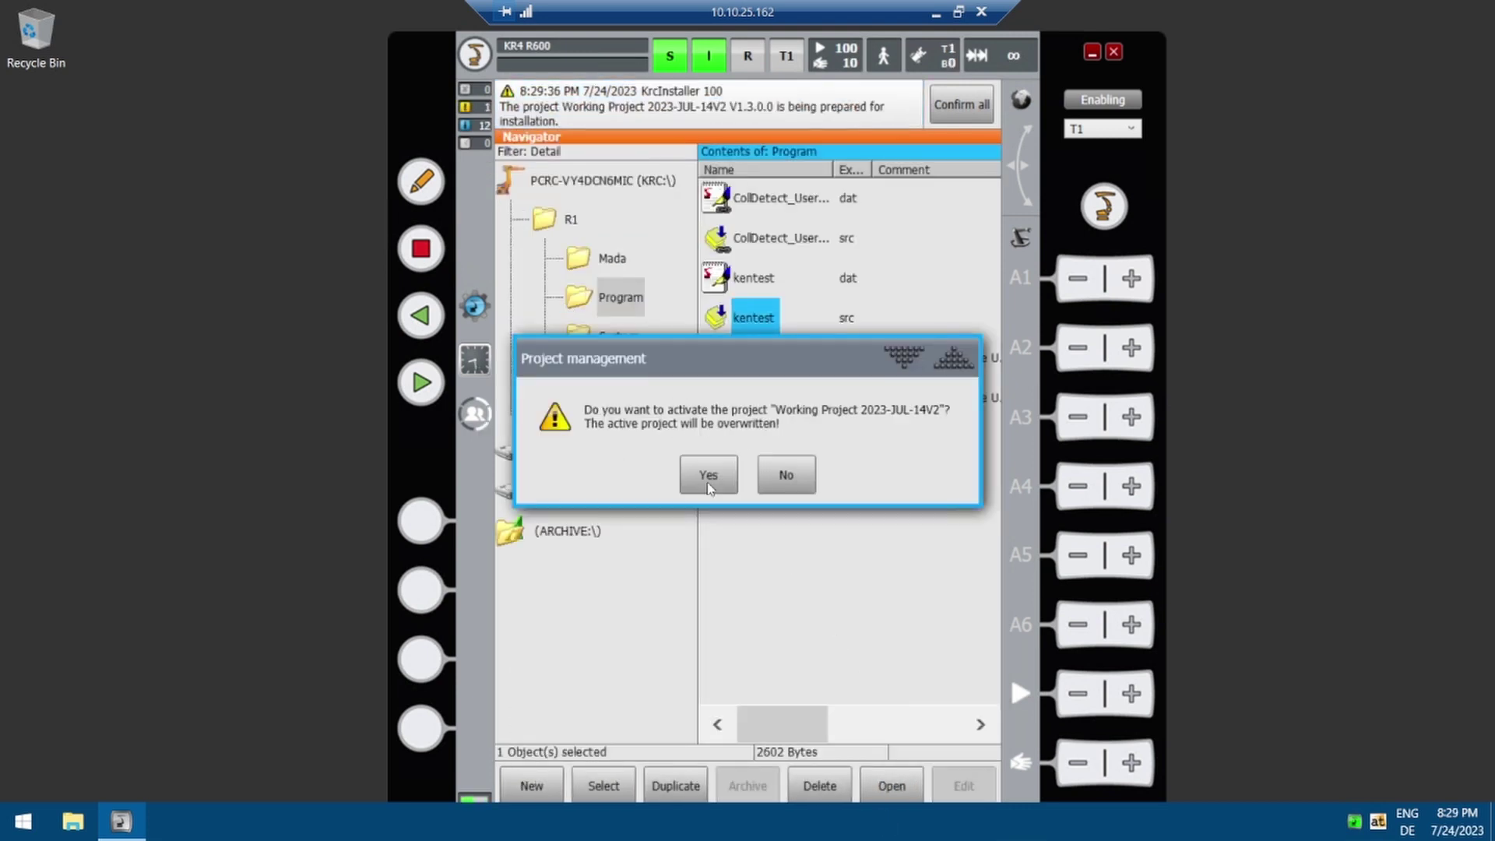
Step: Confirm activating Working Project 2023-JUL-14V2 and accept its listed changes
left_click(709, 479)
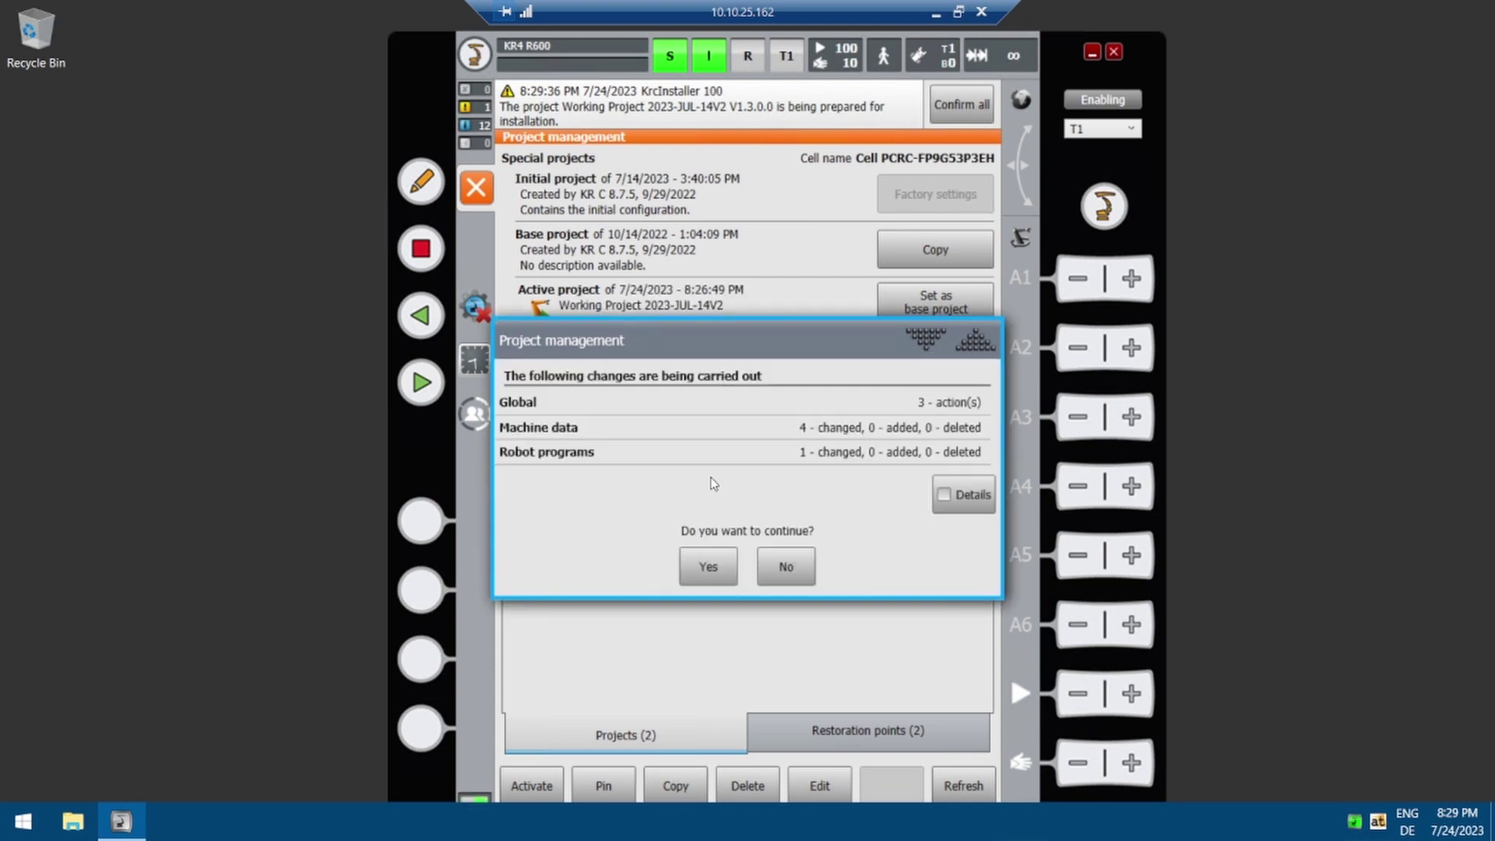
left_click(703, 563)
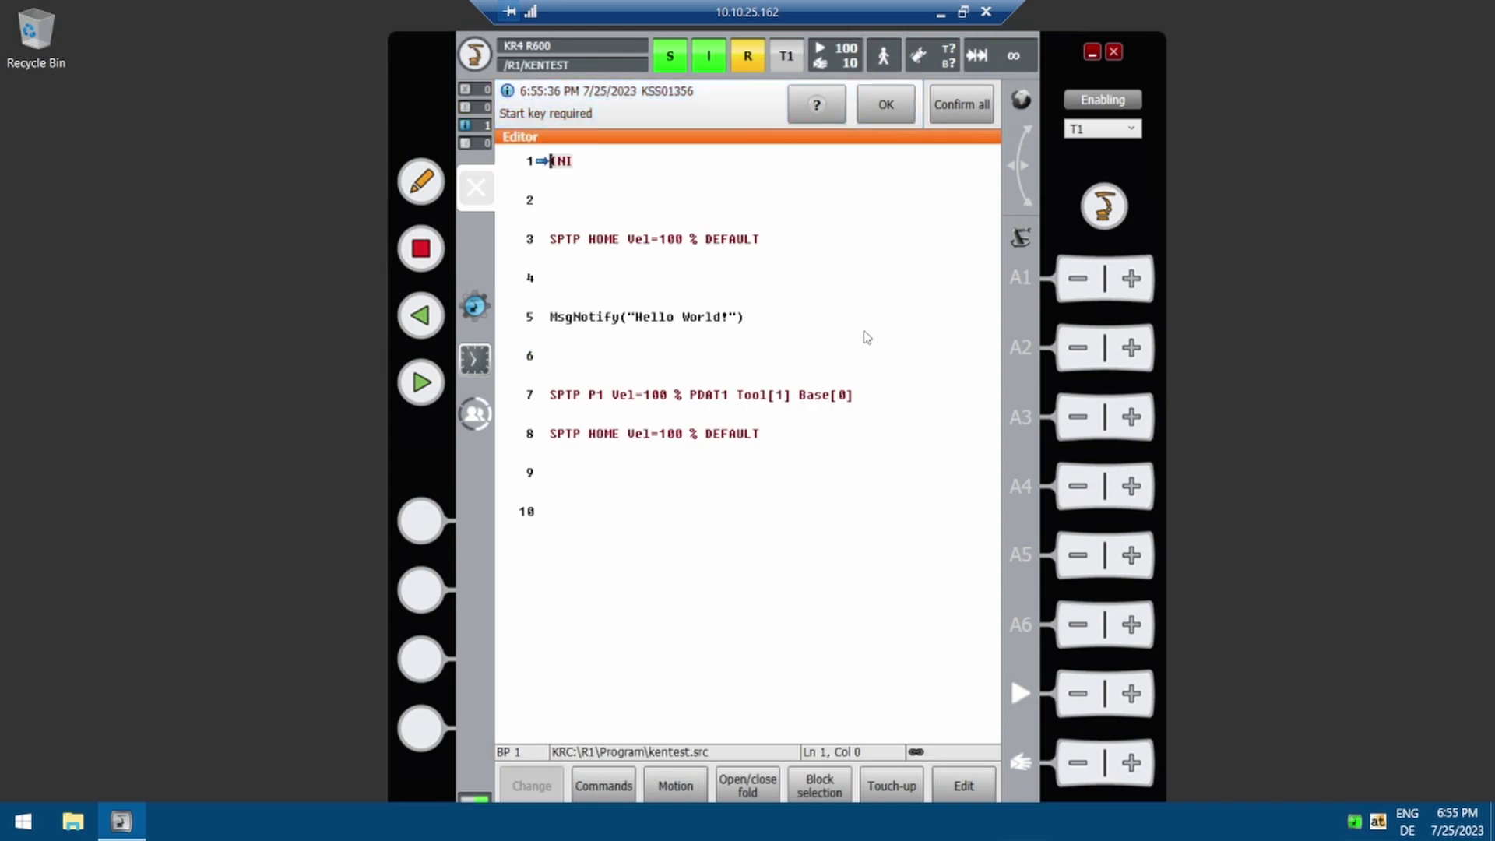
Step: Start kentest twice until Hello World! displays, then cancel the program
left_click(418, 380)
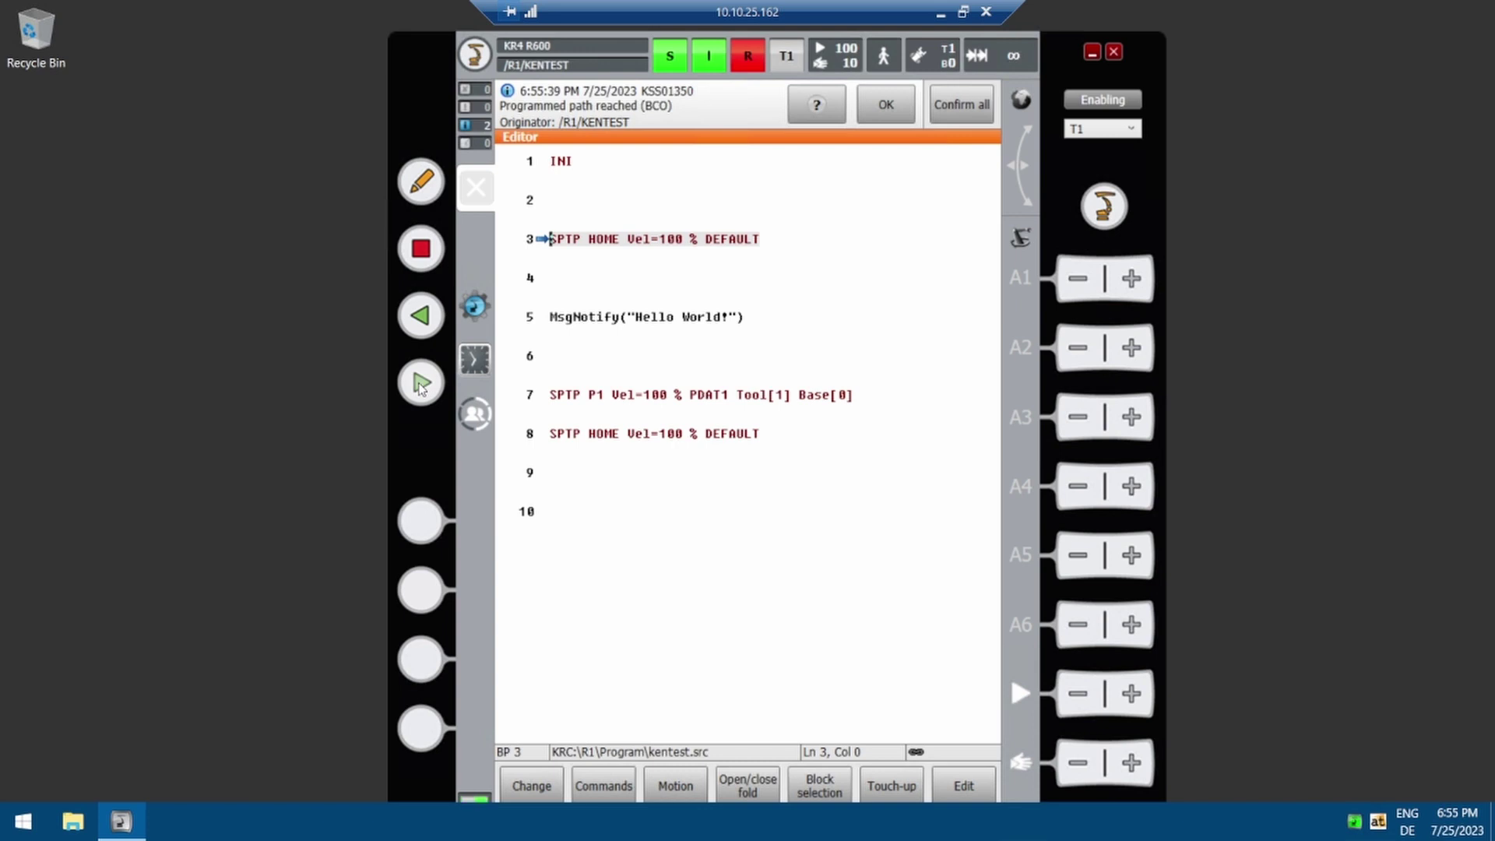
left_click(419, 383)
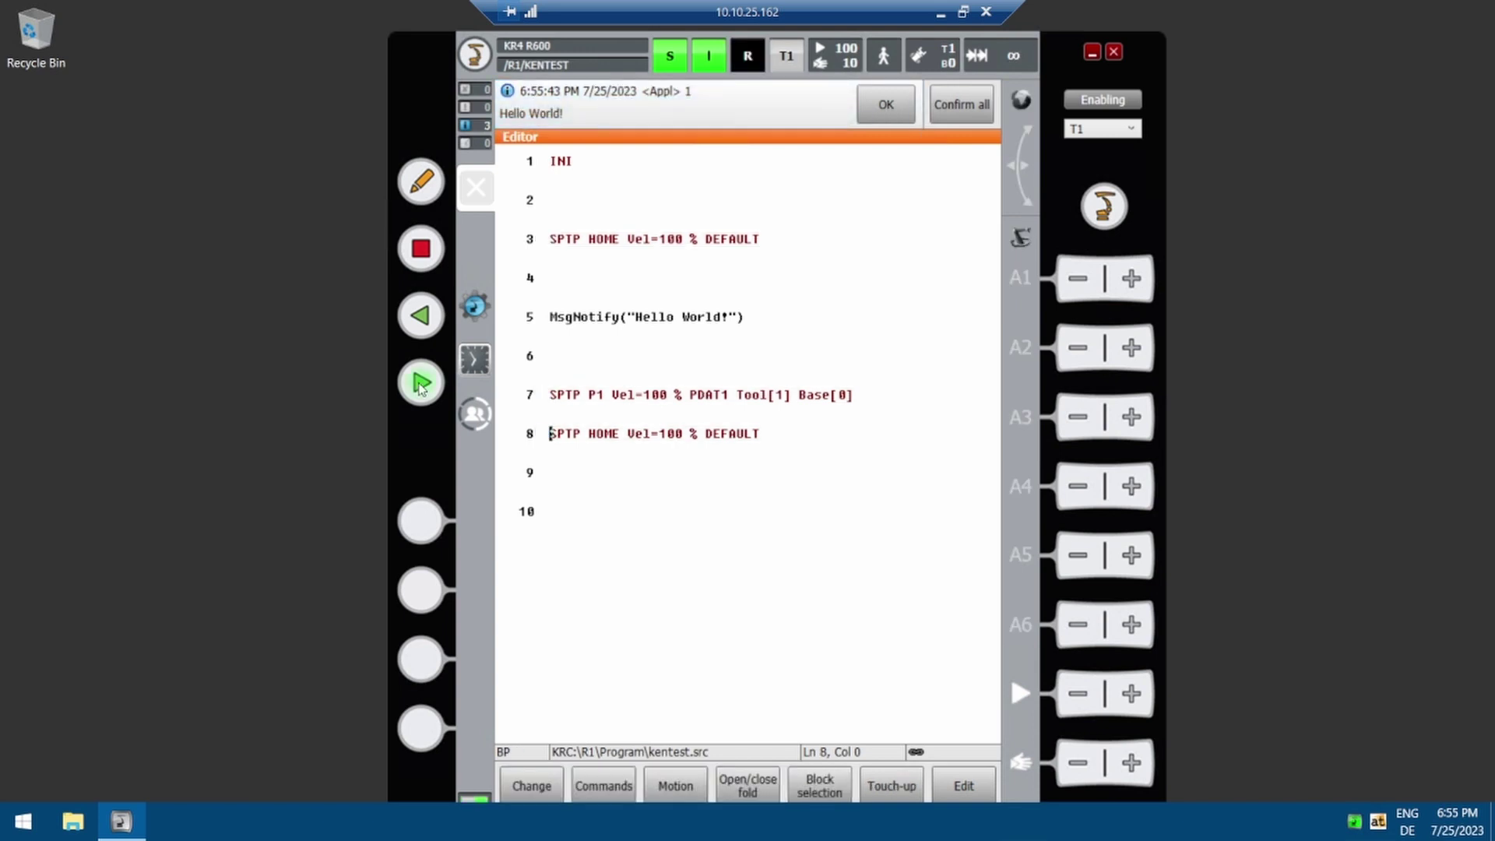
left_click(746, 56)
left_click(730, 126)
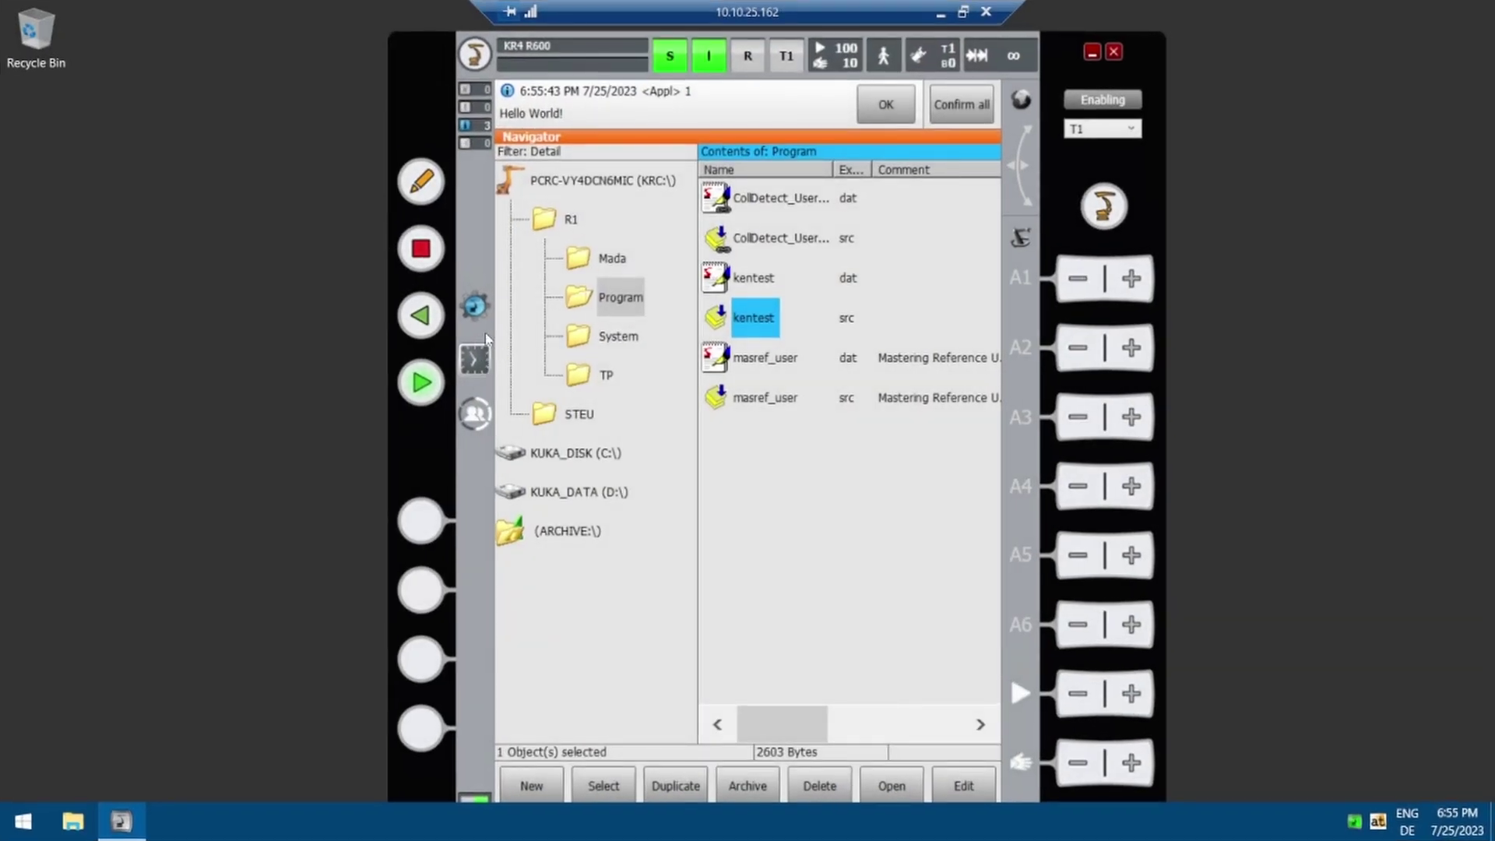
Step: Restore the Working Project 2023-JUL-14 restoration point, confirming both prompts, then close project management
left_click(483, 311)
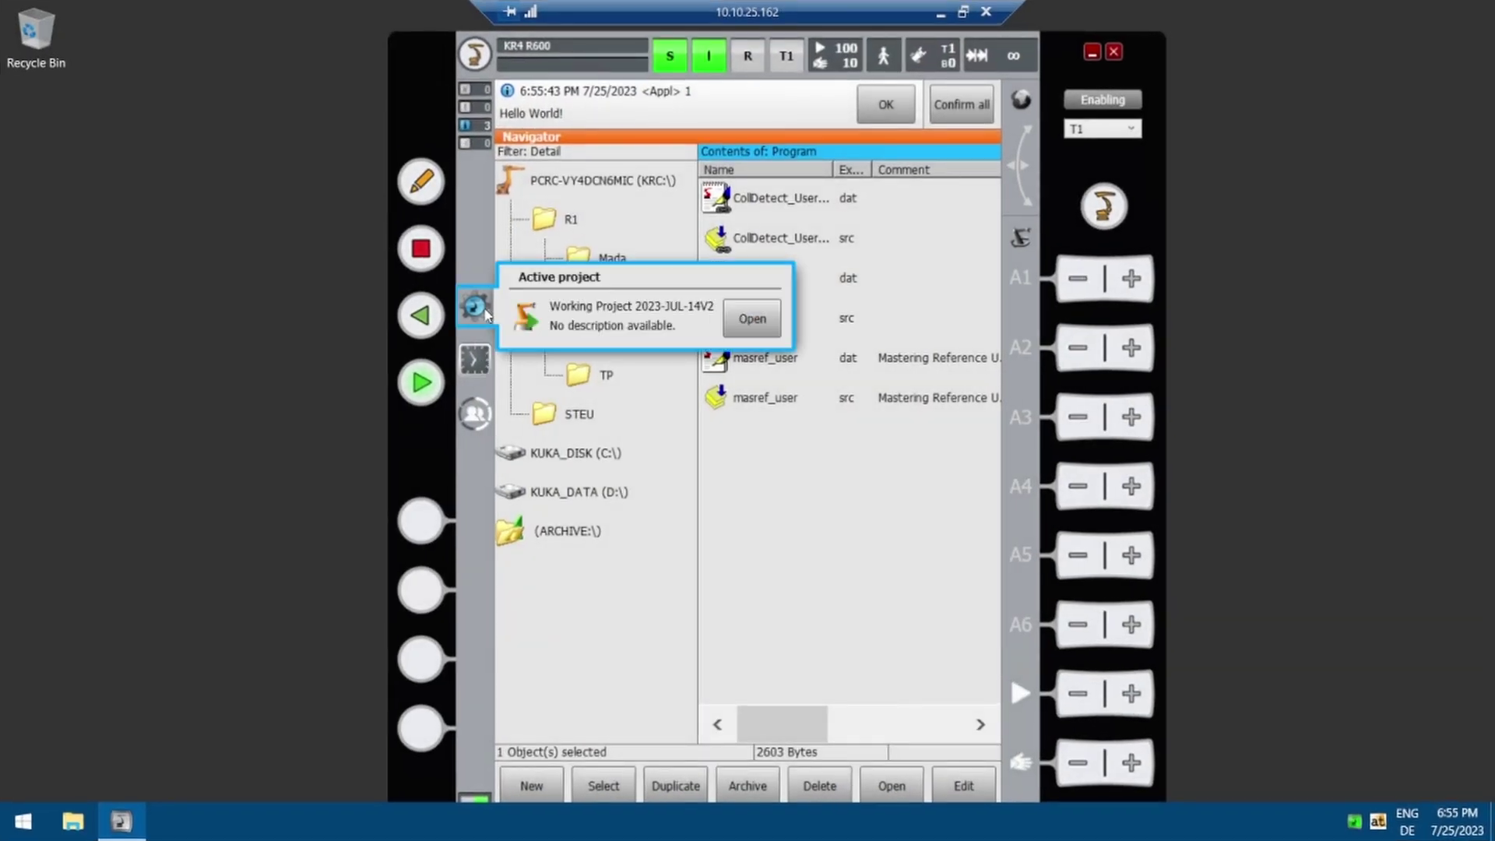
left_click(752, 321)
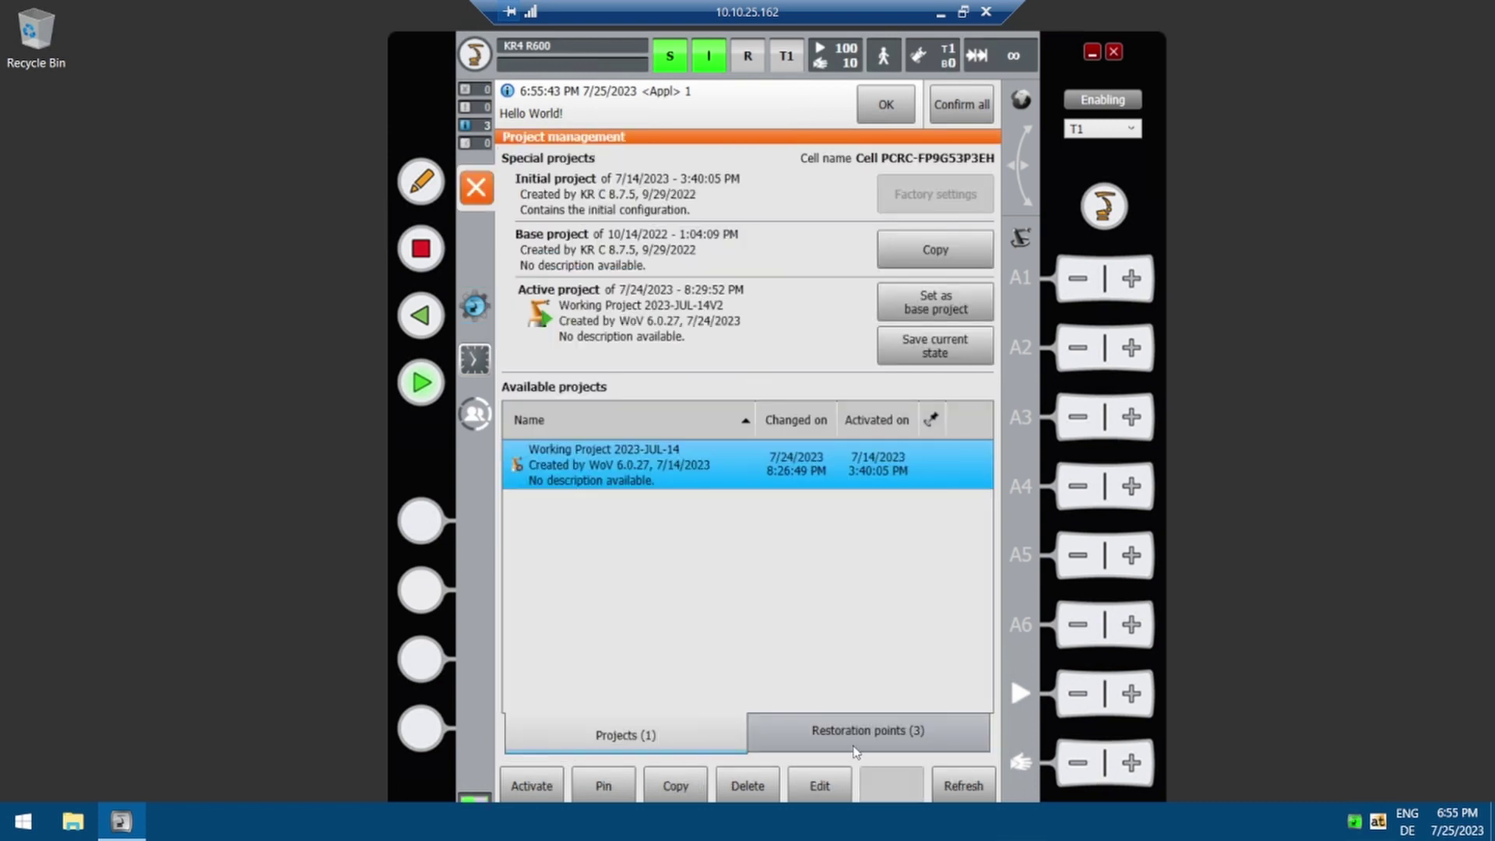
left_click(856, 746)
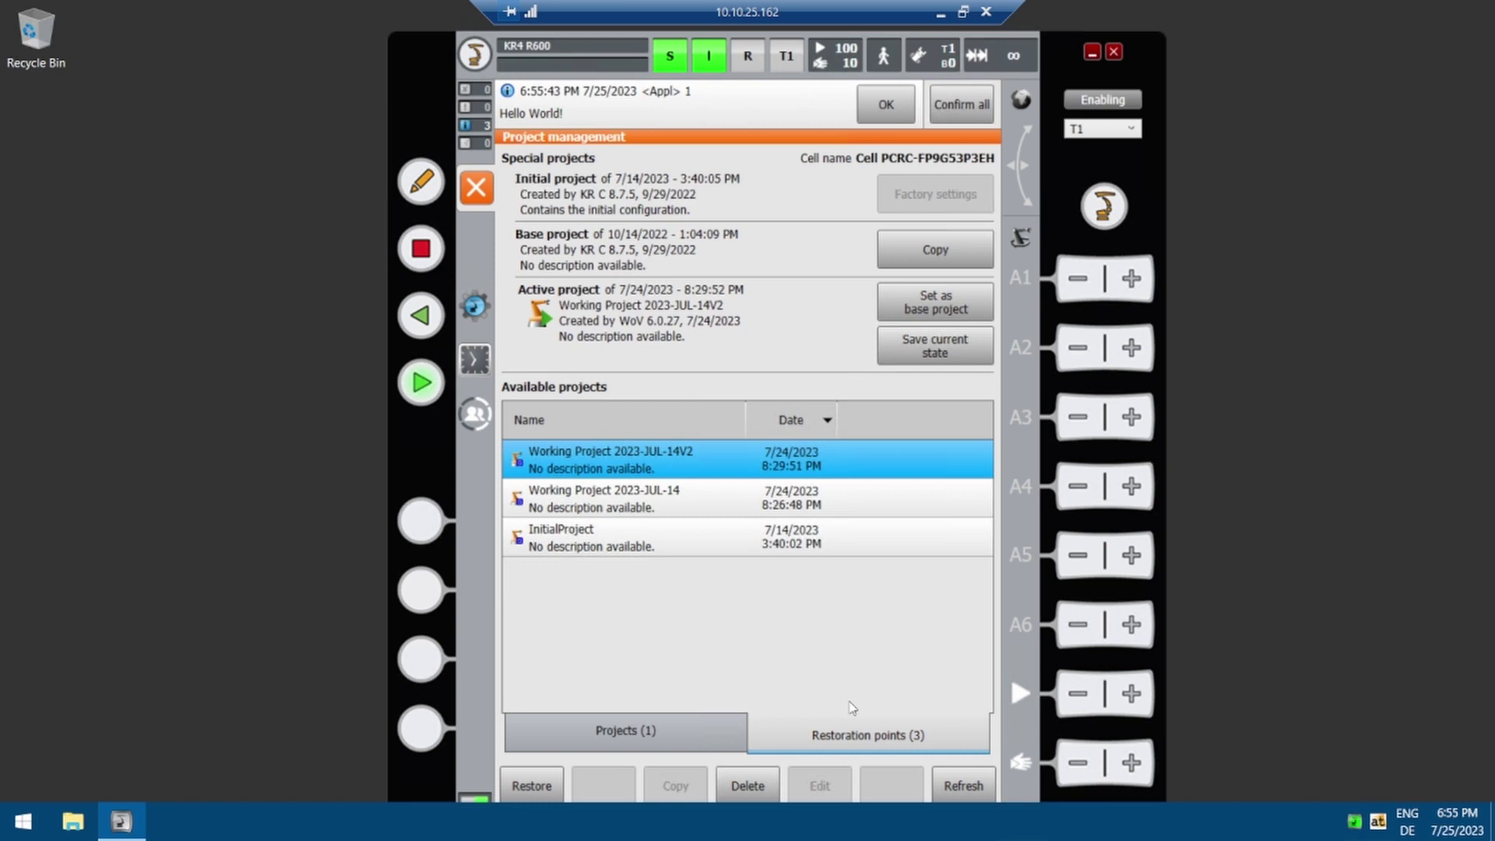
left_click(714, 510)
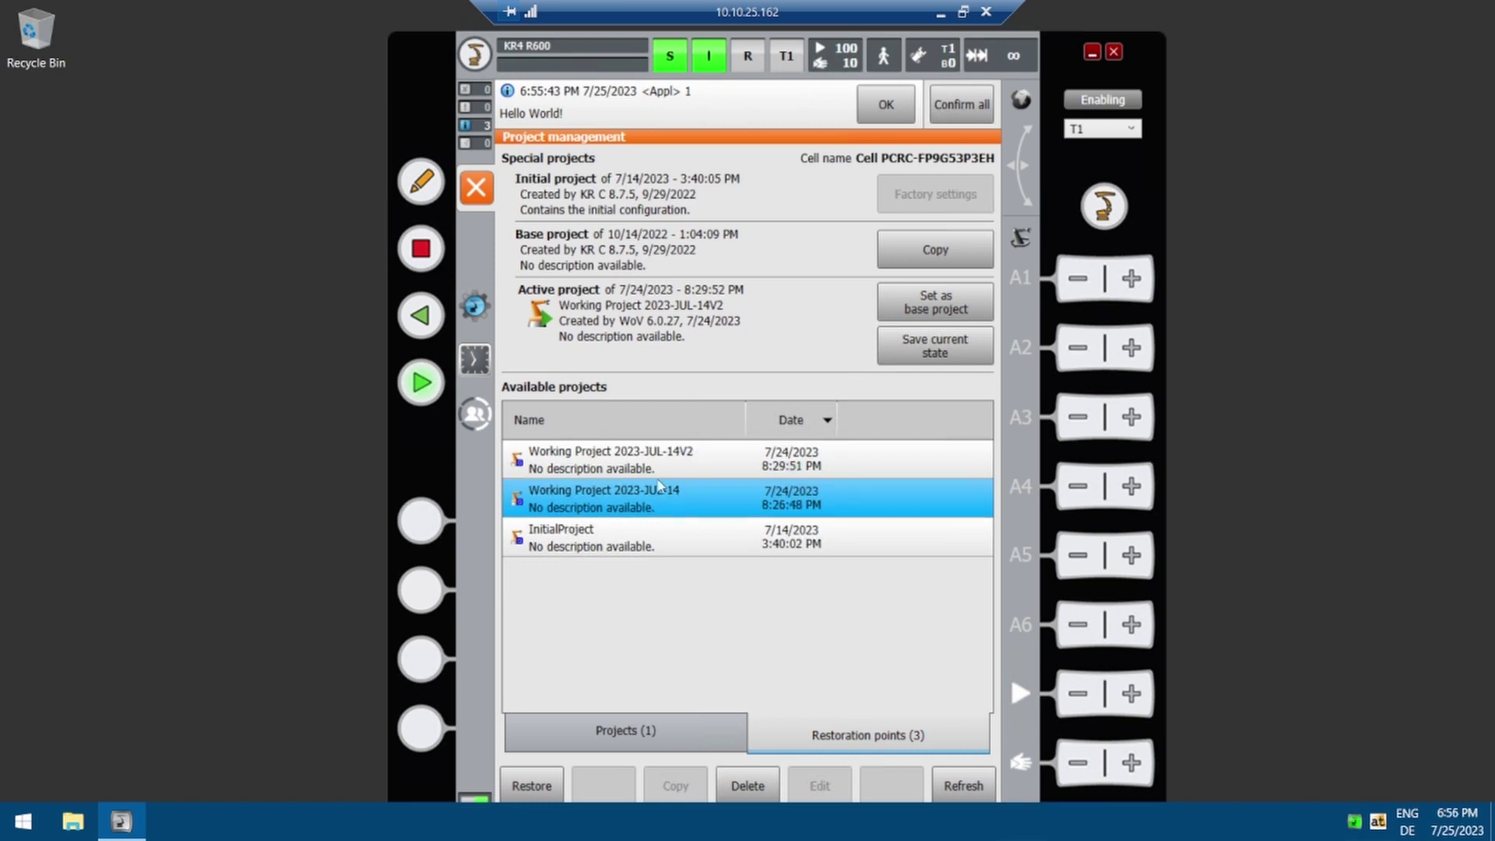
left_click(532, 787)
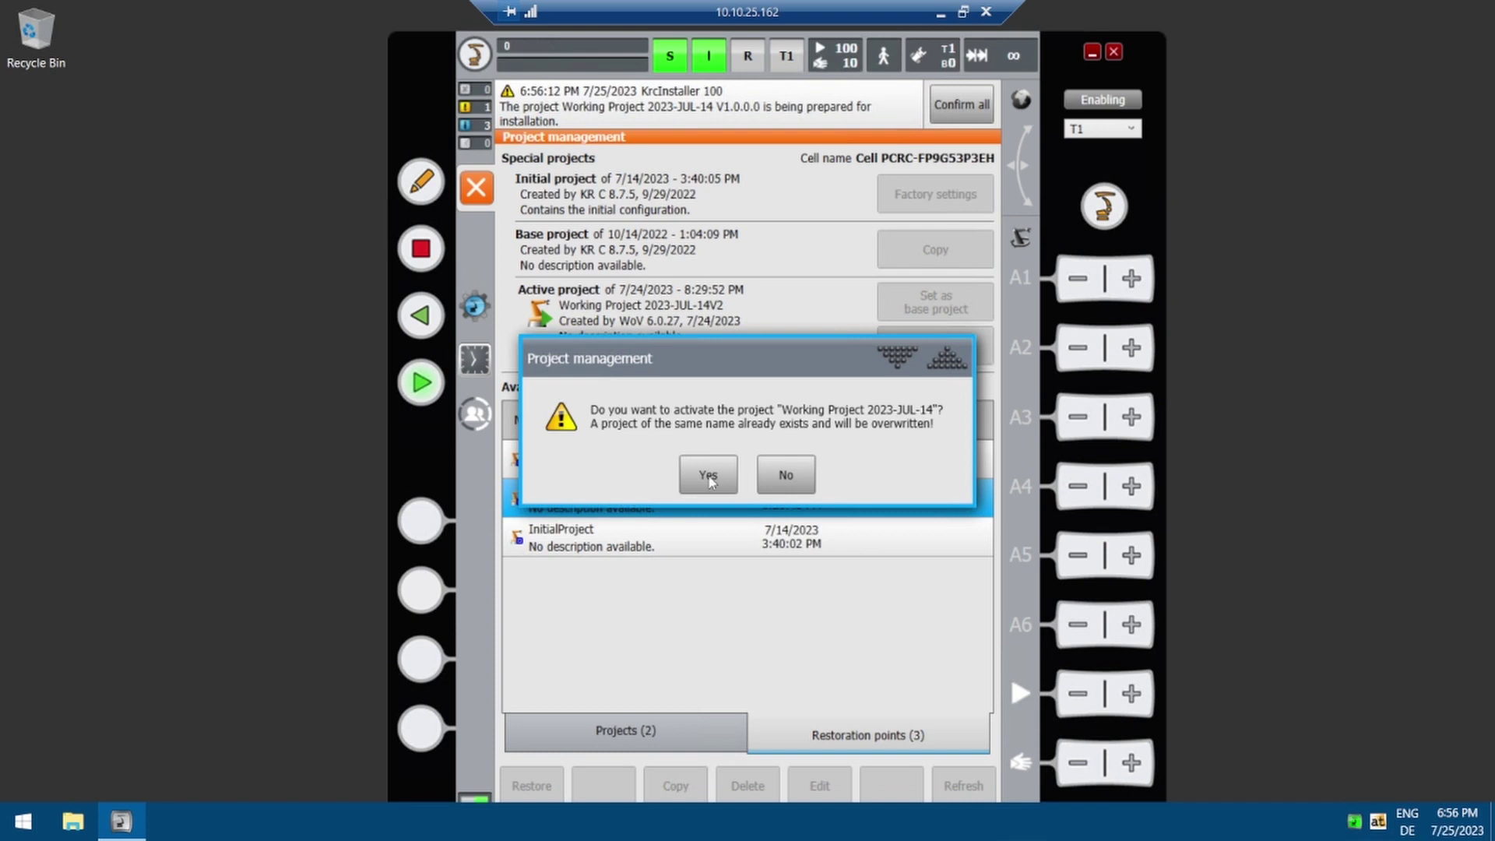
left_click(708, 477)
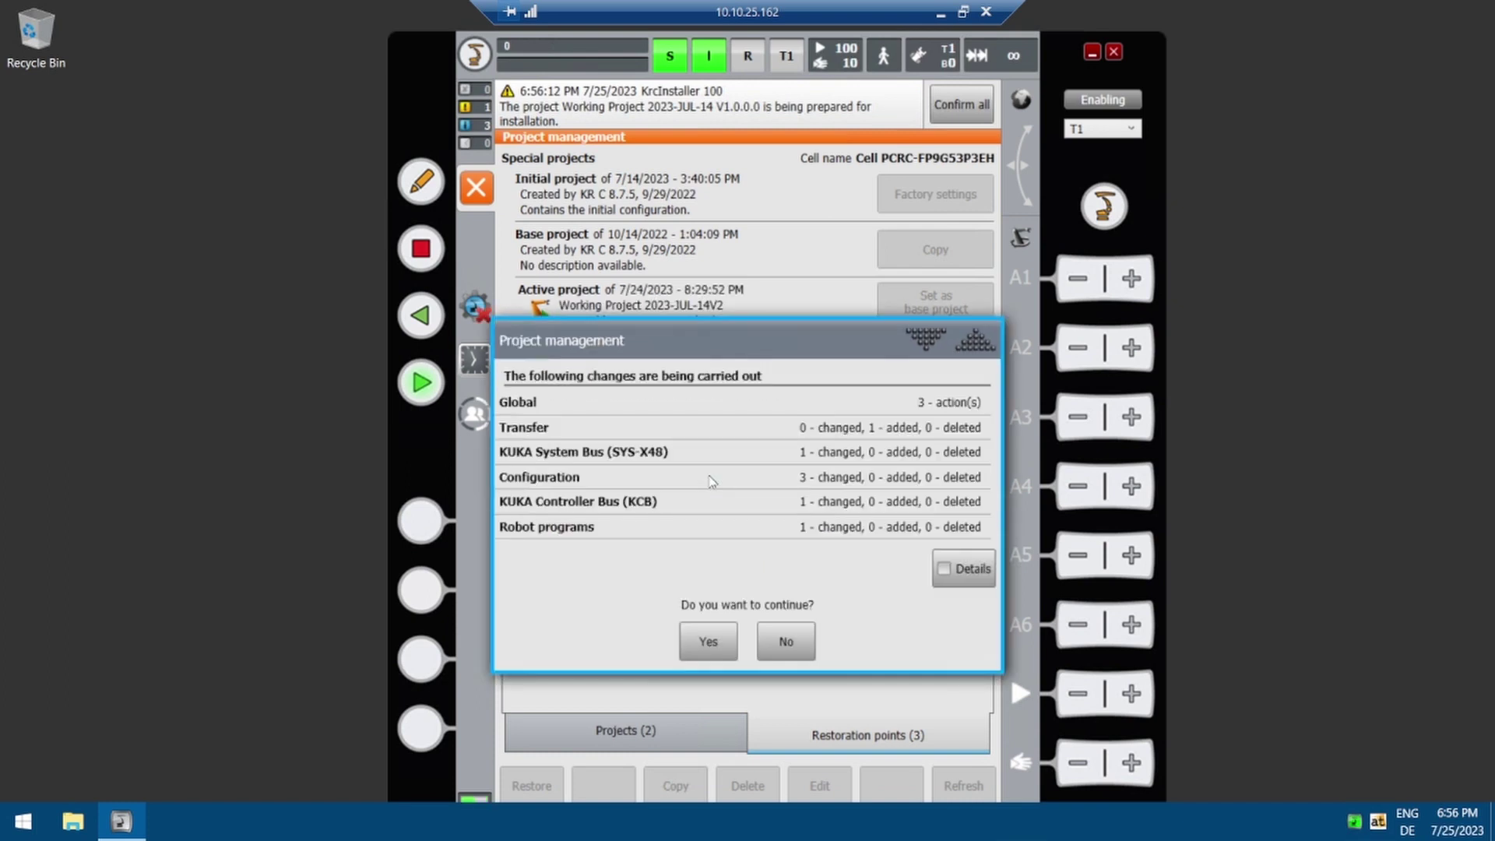
left_click(711, 637)
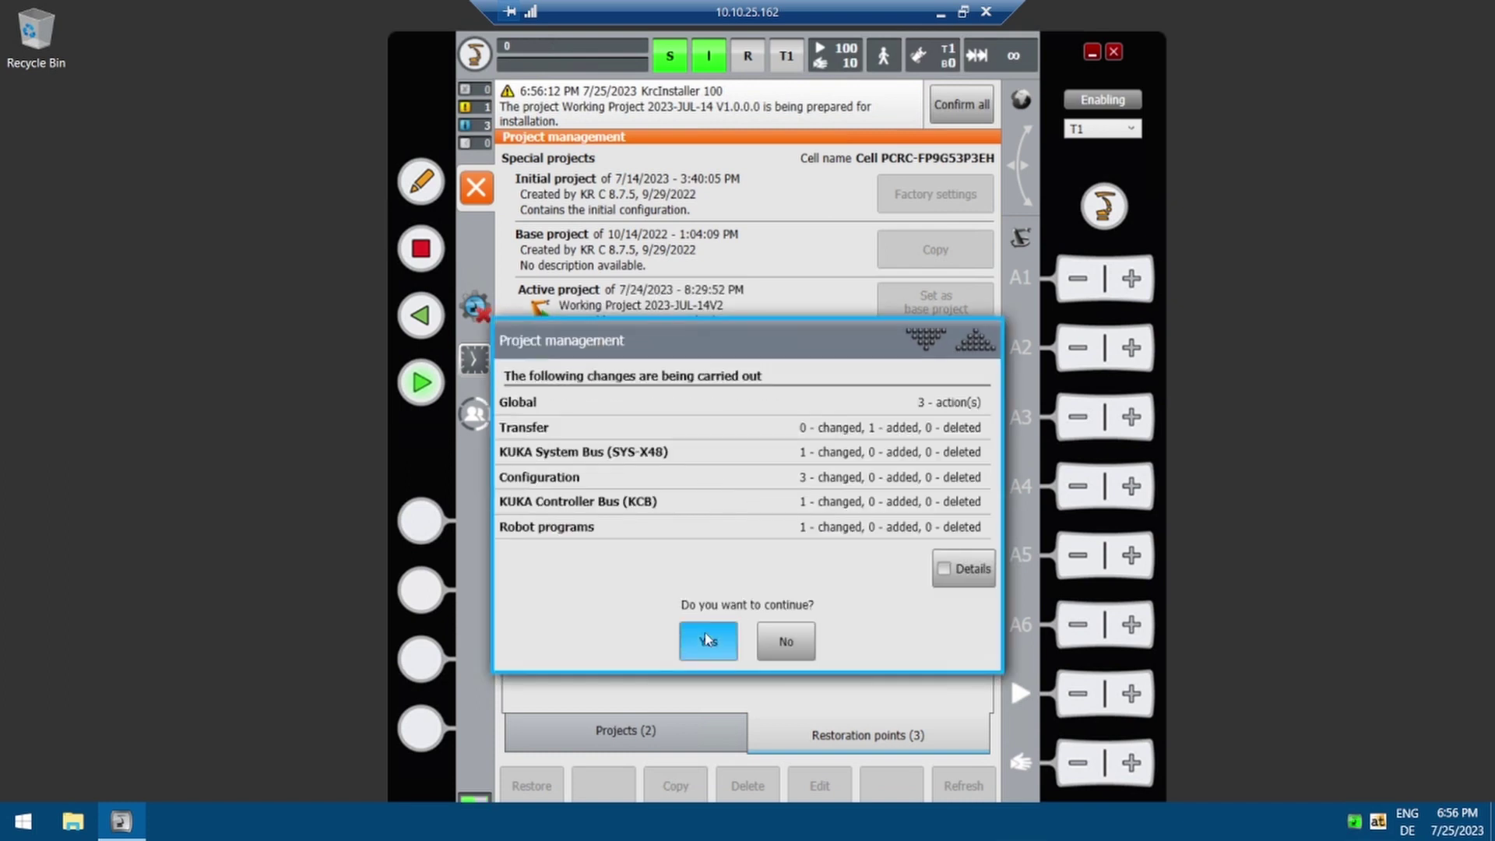
left_click(474, 188)
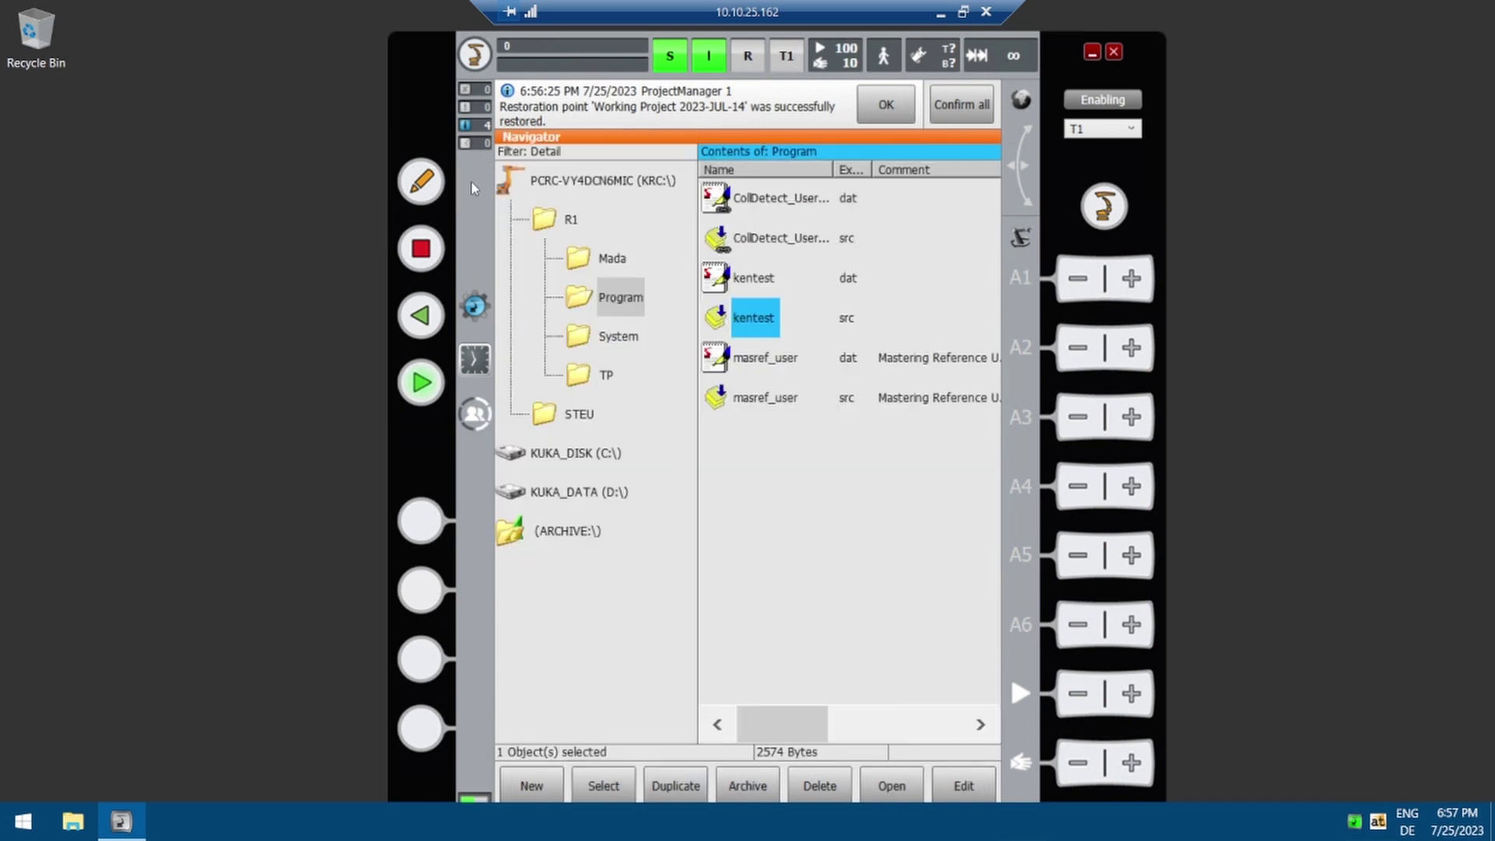